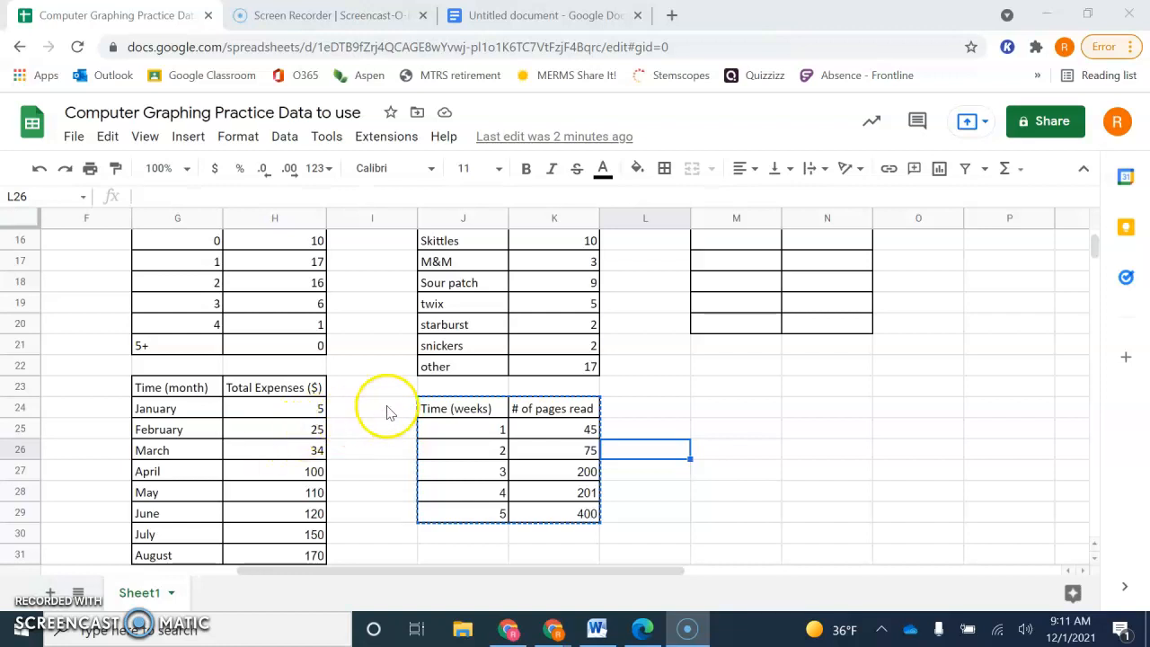
- Look through the survey and time-based data tables on Sheet1, from Birthday Month through # of pages read
left_click_drag(449, 410, 559, 509)
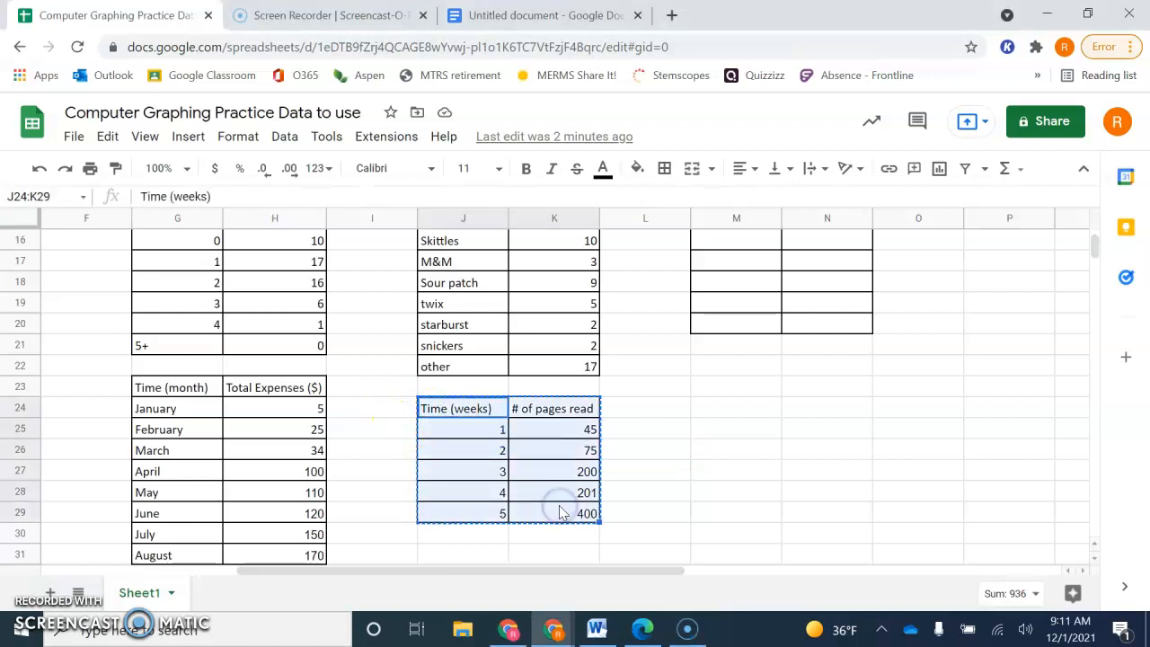
left_click(398, 463)
scroll(400, 466, "up", 5)
scroll(399, 465, "left", 5)
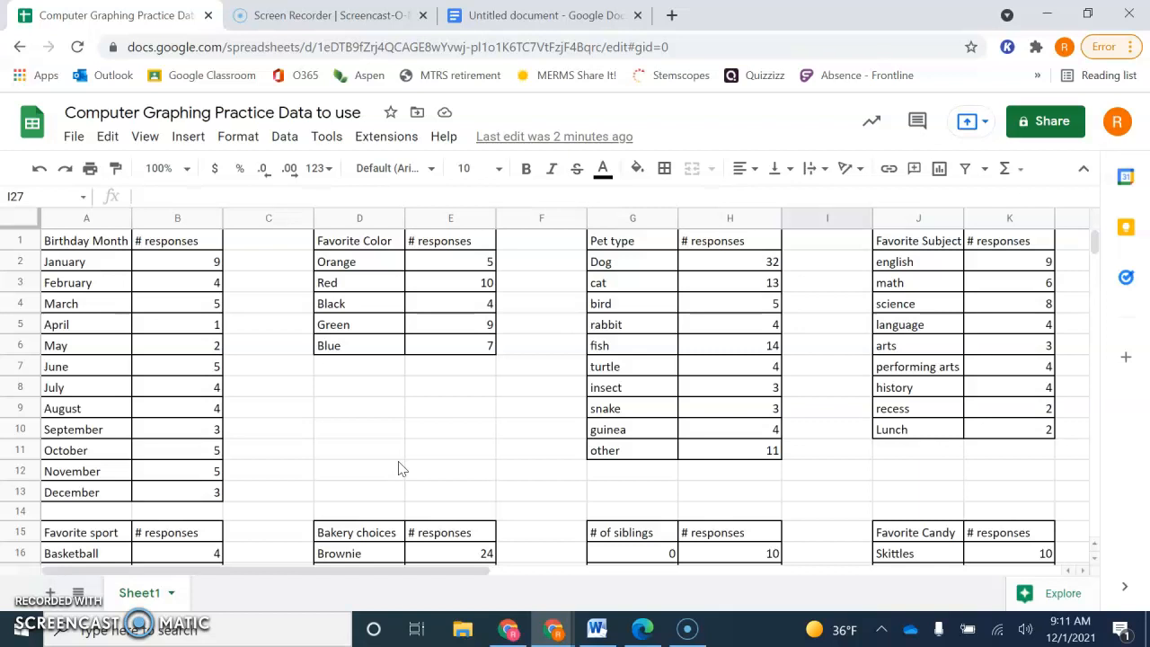
scroll(399, 465, "right", 3)
scroll(400, 465, "left", 3)
scroll(401, 468, "right", 3)
scroll(399, 467, "down", 1)
scroll(400, 468, "left", 3)
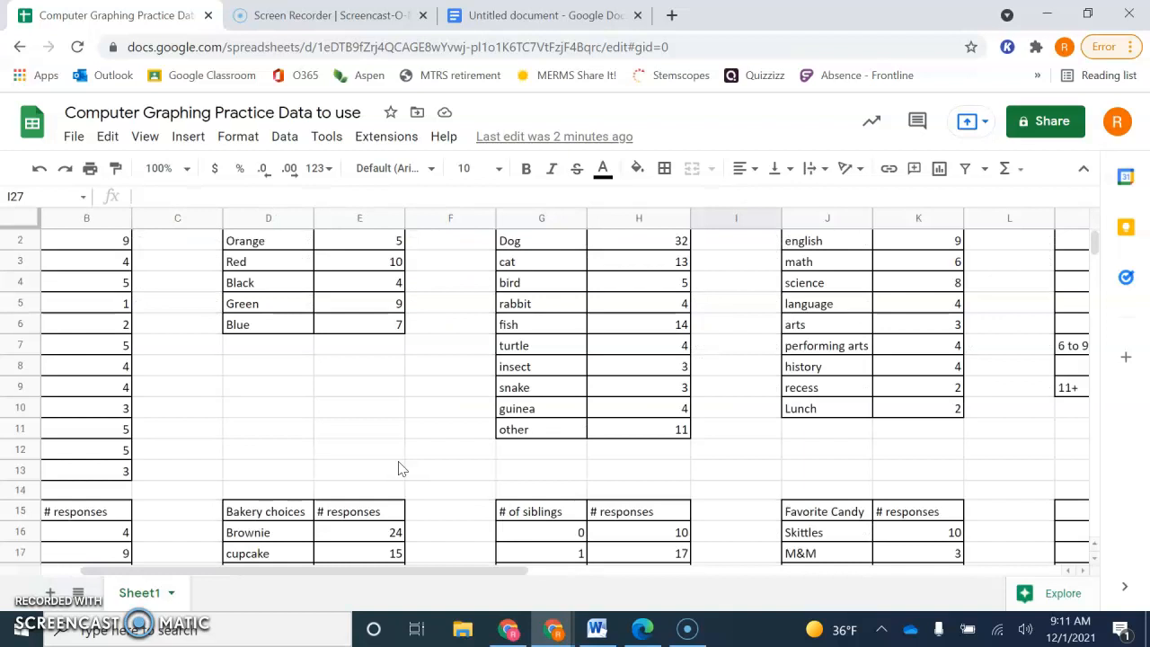
scroll(401, 467, "down", 1)
scroll(401, 467, "down", 2)
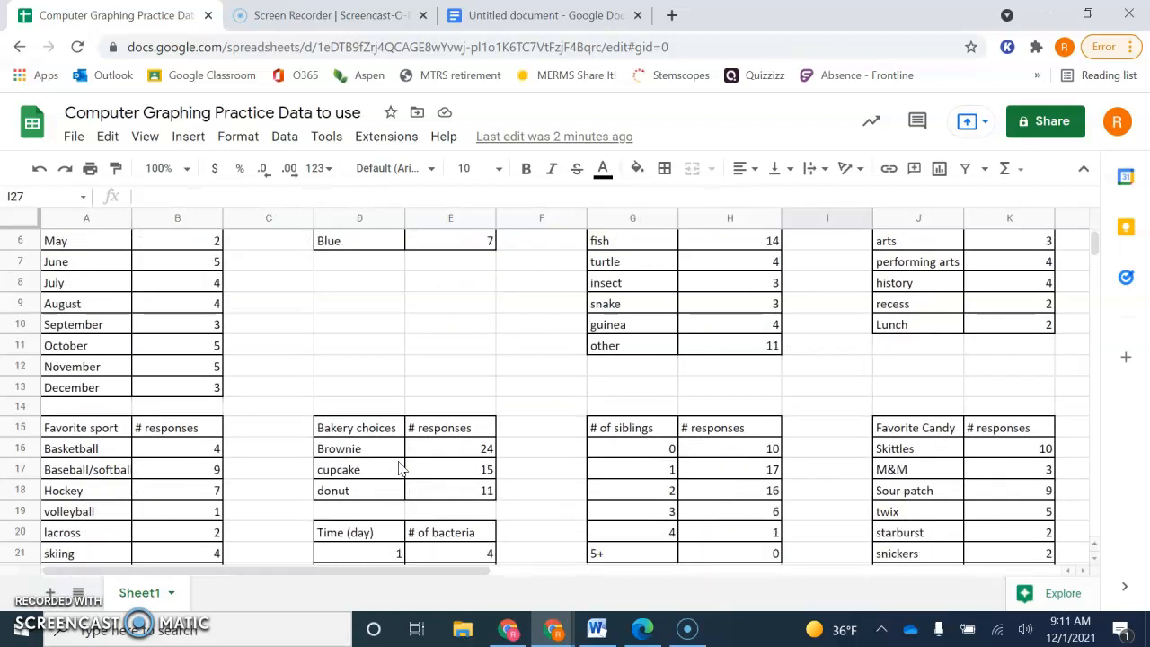
scroll(401, 468, "up", 5)
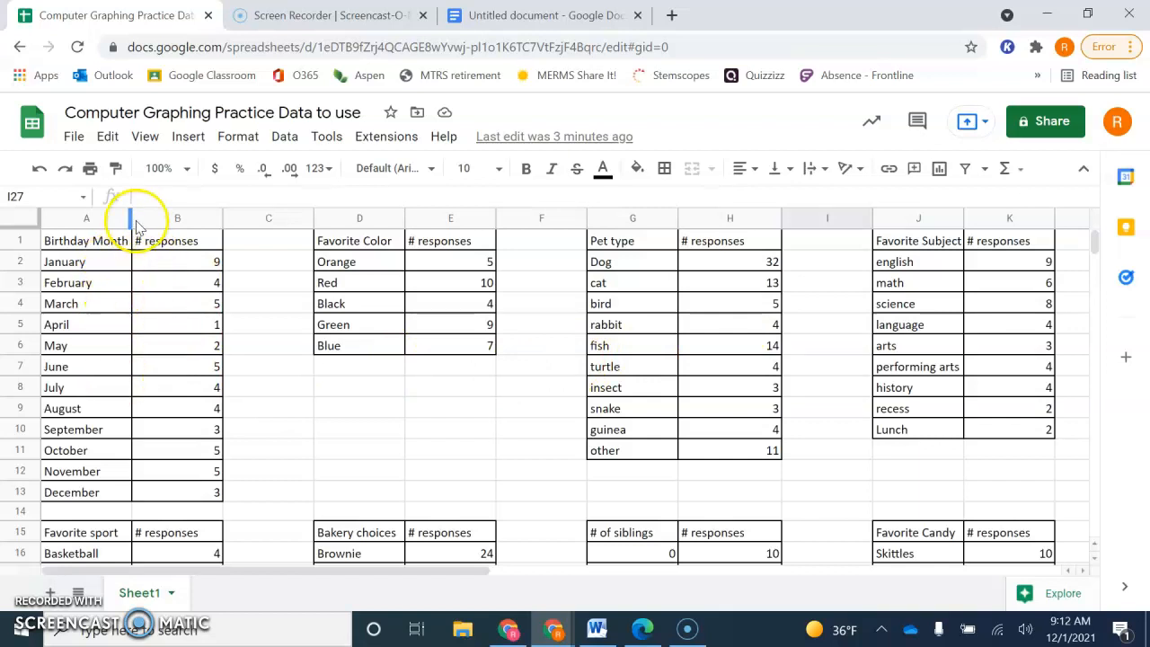
scroll(347, 429, "down", 1)
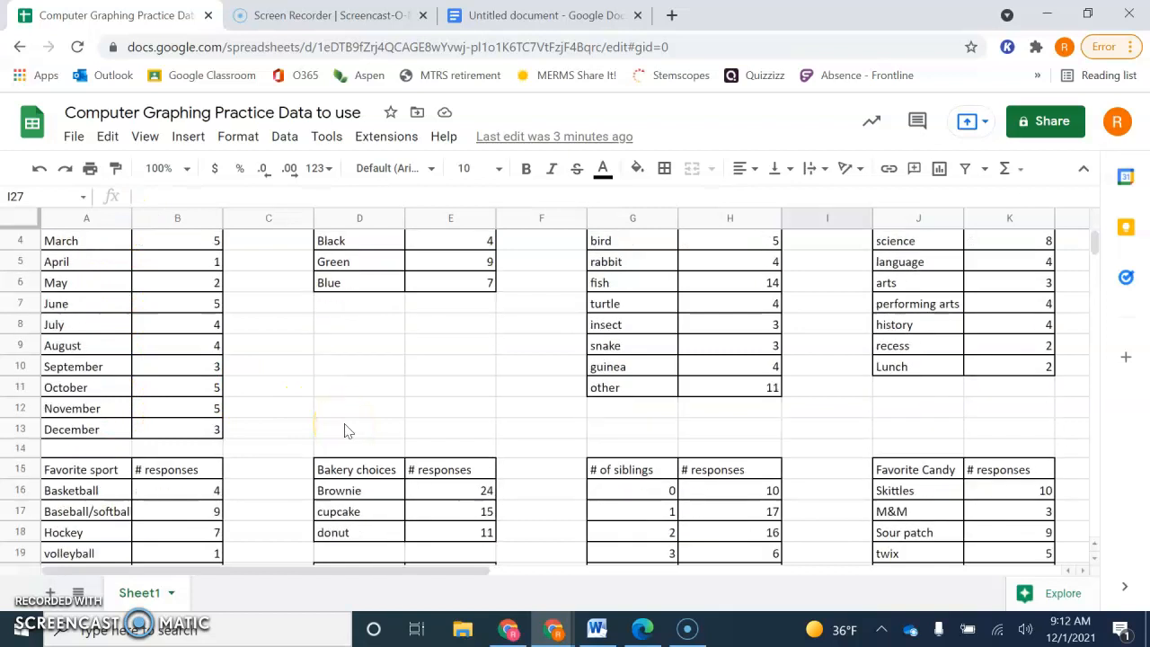
scroll(503, 417, "down", 1)
scroll(505, 419, "down", 3)
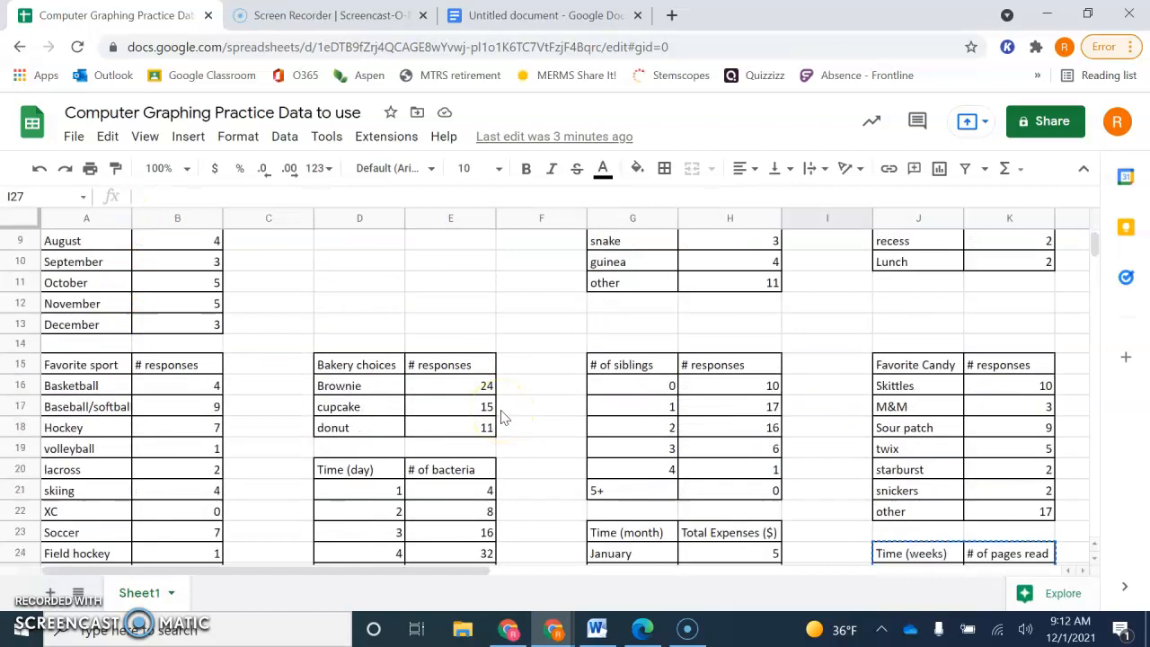
scroll(531, 432, "down", 2)
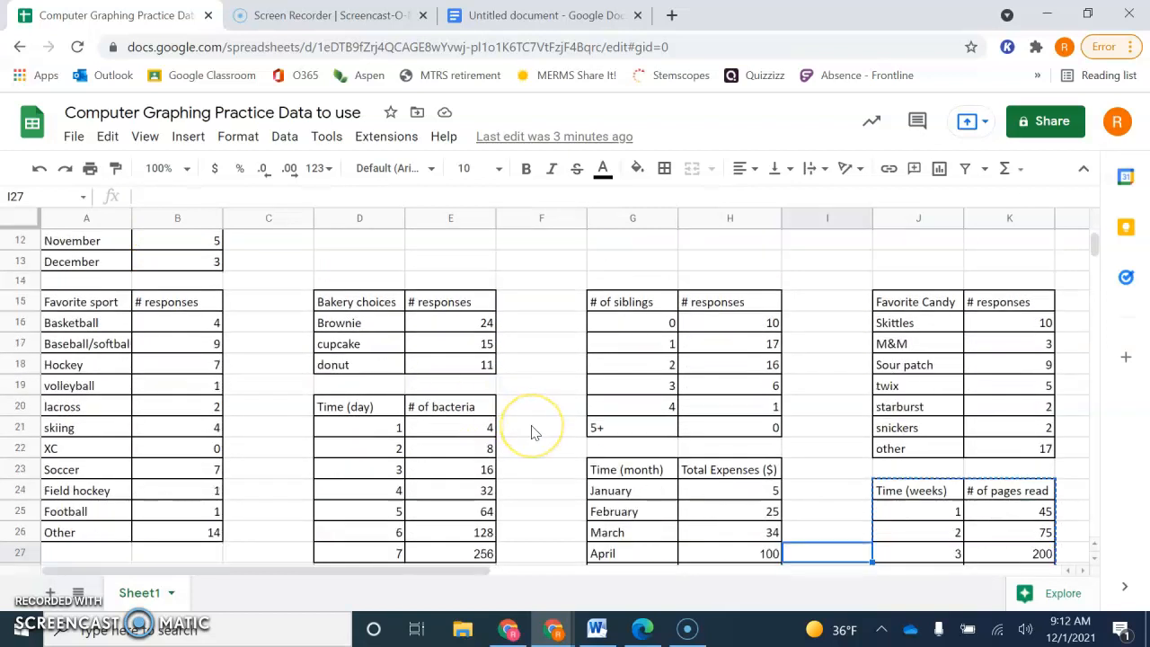
scroll(531, 432, "down", 1)
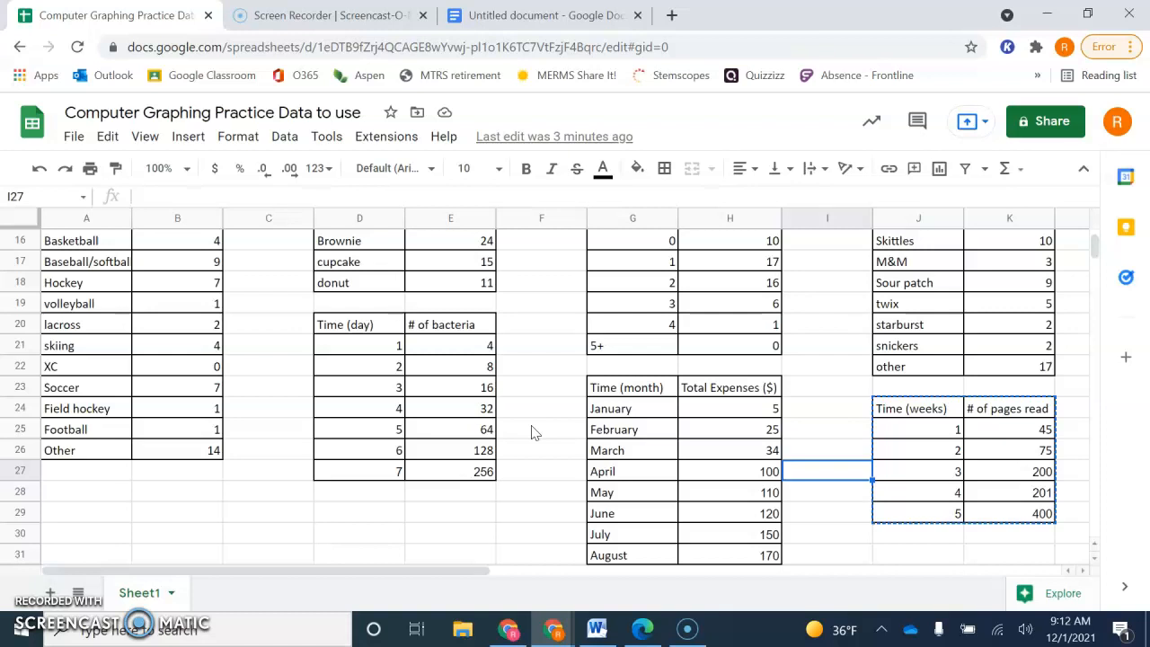
- Copy the Time (weeks) and # of pages read table (J24:K29) into cell A1 of a new sheet
scroll(531, 432, "right", 3)
scroll(531, 432, "right", 1)
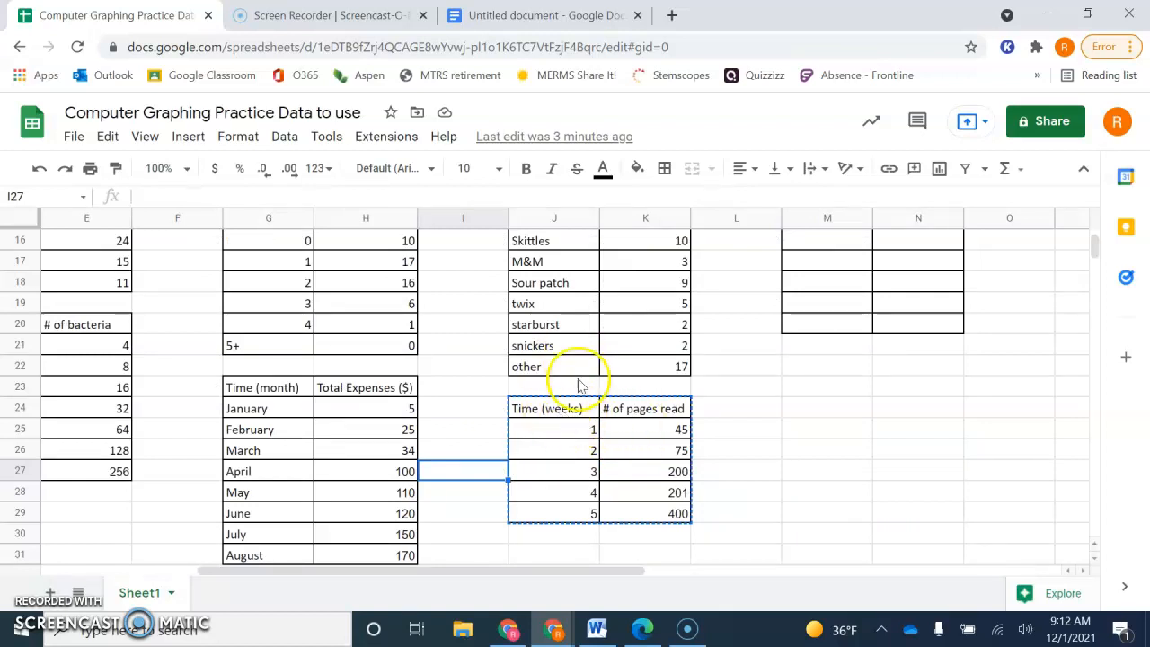
left_click_drag(554, 415, 654, 519)
key("ctrl+c")
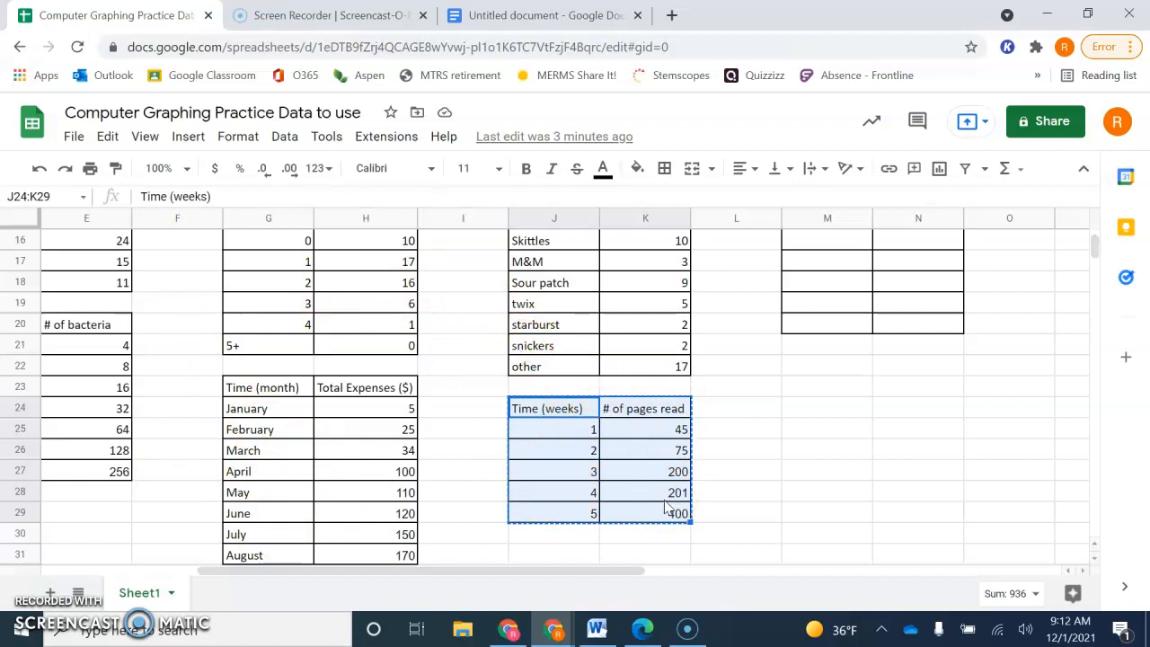
left_click(51, 593)
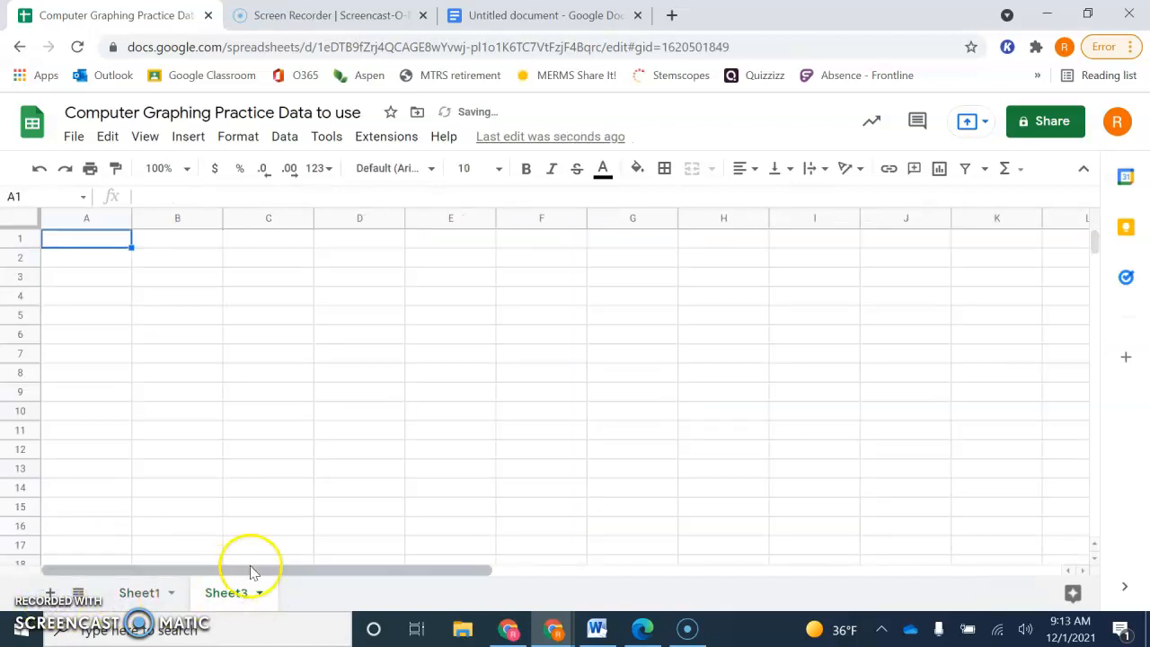
key("ctrl+v")
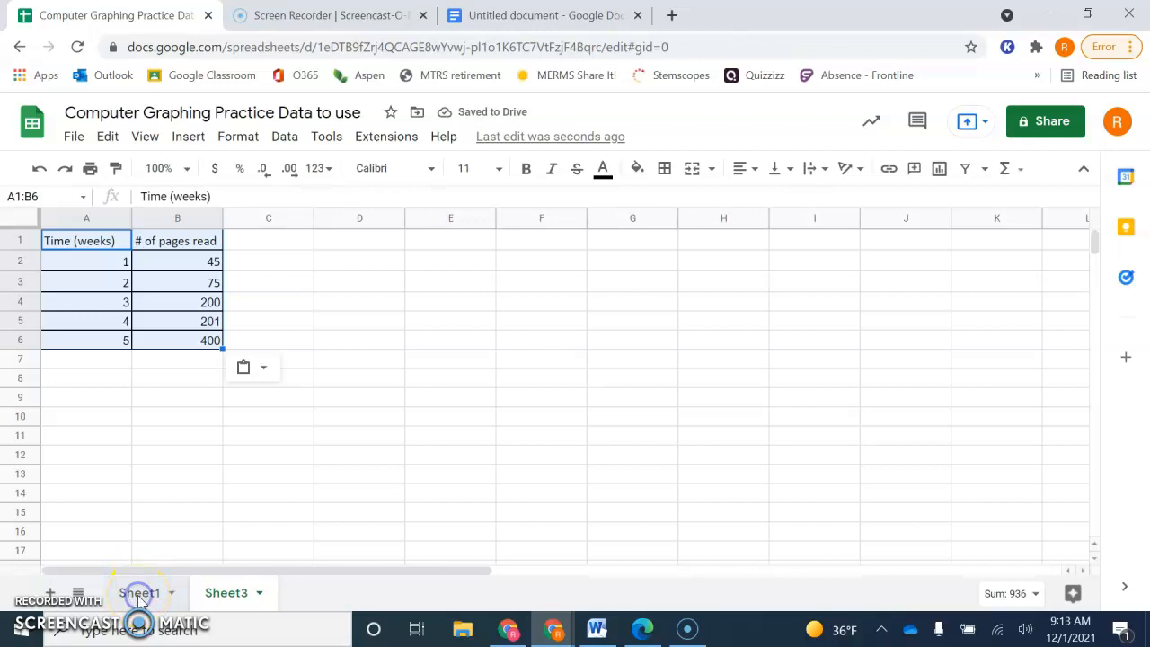
- Copy the Favorite Candy responses table (J15:K22) from Sheet1 into Sheet3 starting at cell I1
left_click(128, 595)
scroll(599, 425, "up", 2)
scroll(599, 425, "up", 1)
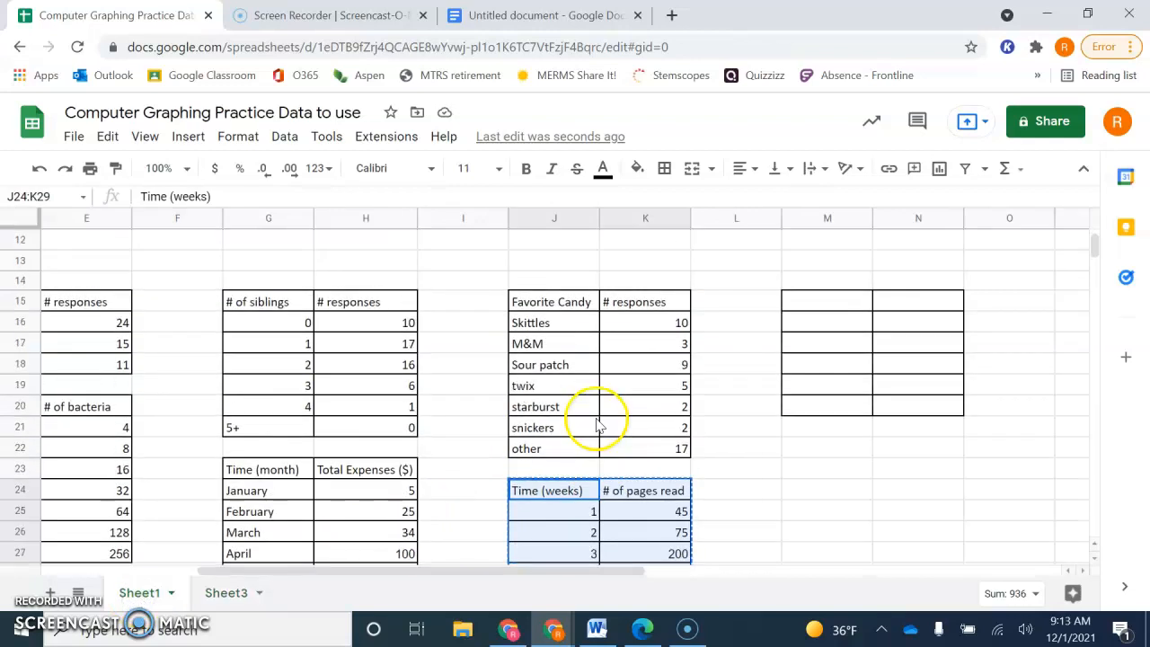
left_click_drag(543, 302, 539, 324)
left_click_drag(632, 380, 653, 444)
key("ctrl+c")
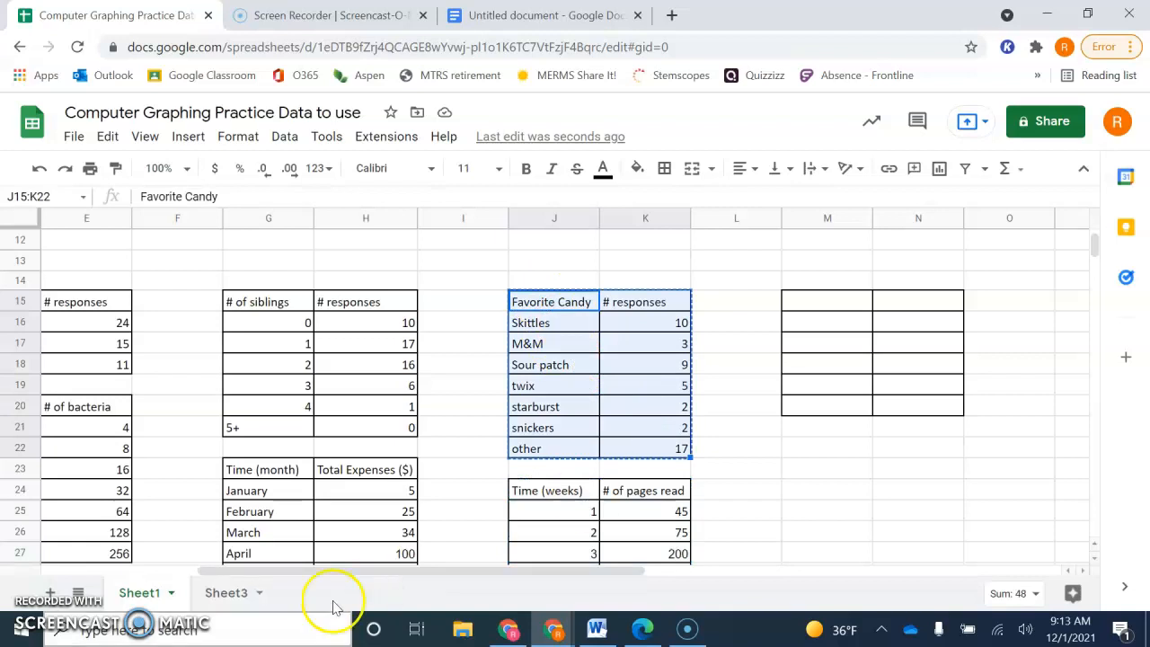
left_click(225, 593)
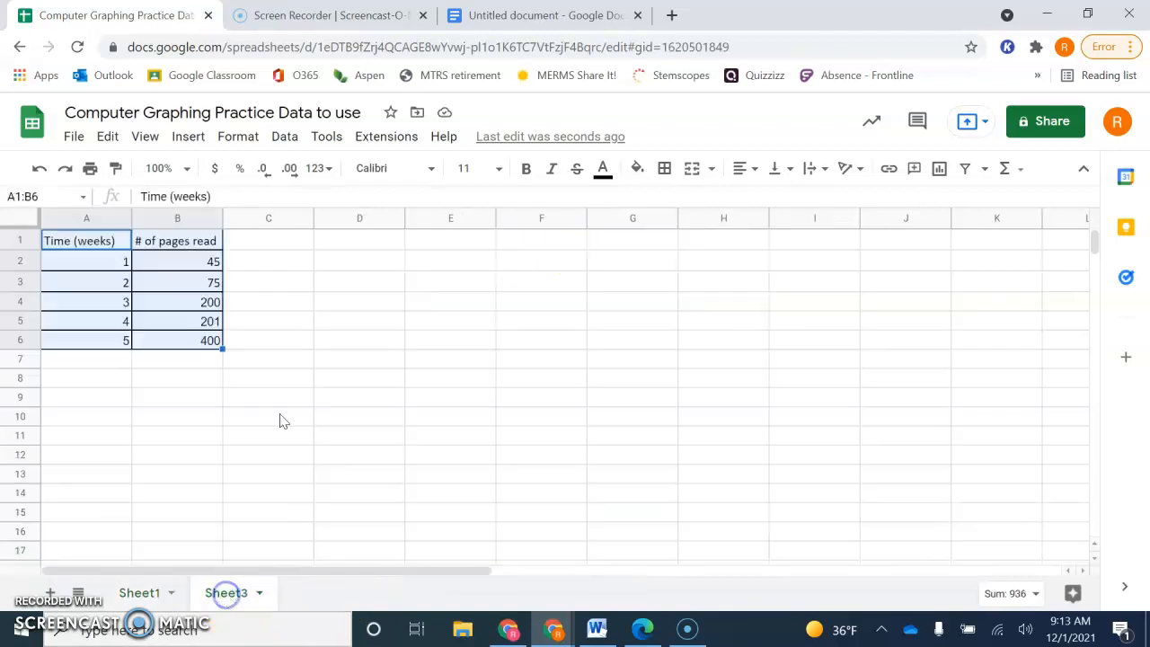
left_click(802, 247)
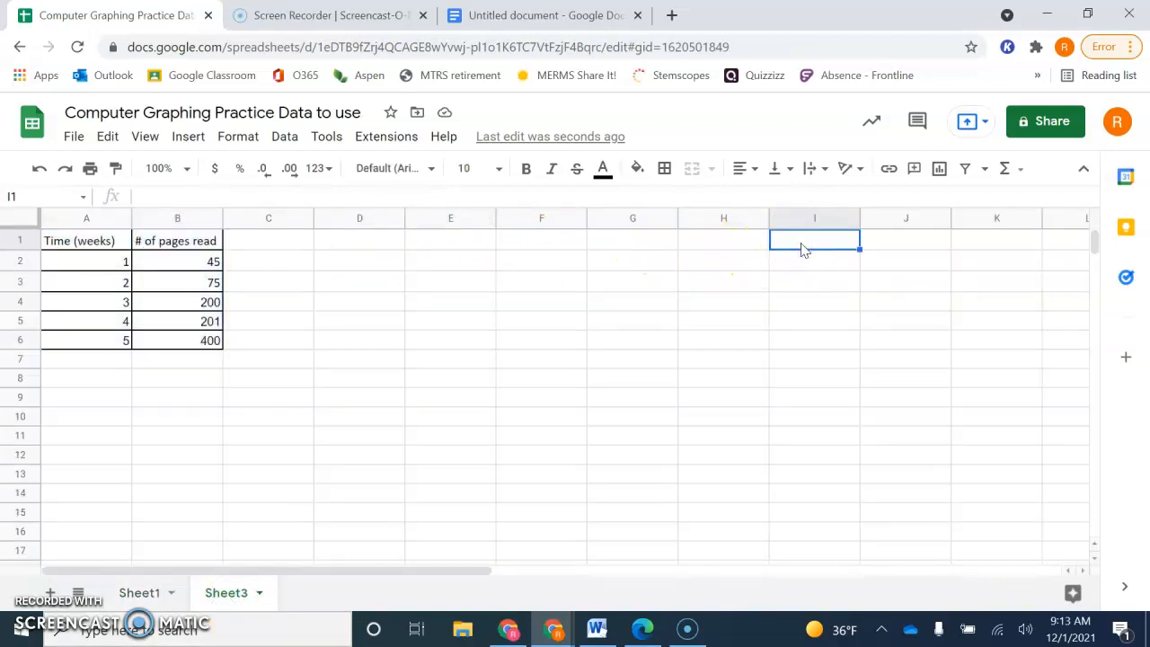
key("ctrl+v")
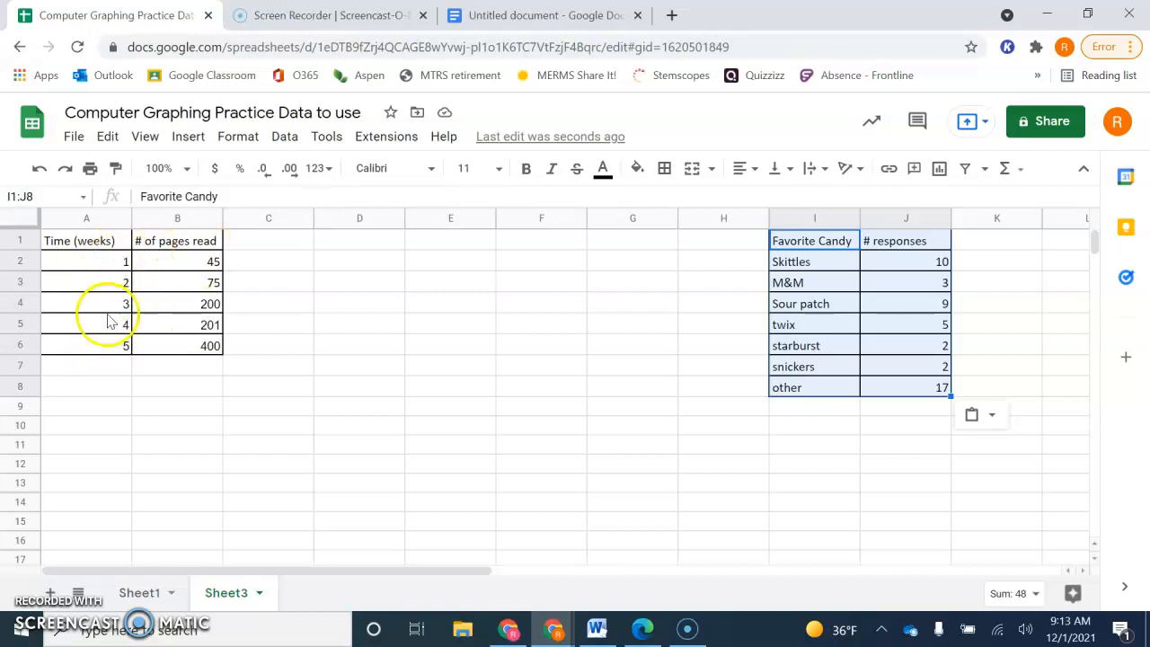
left_click(847, 304)
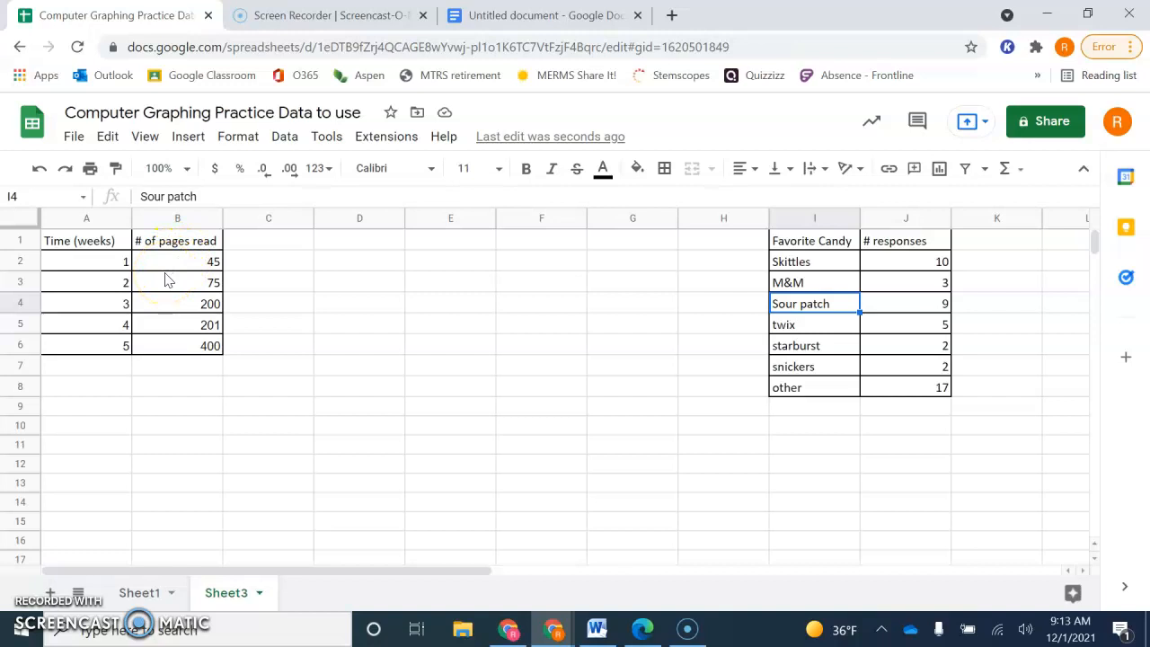
- Insert a chart from the Time (weeks) and # of pages read data in A1:B6
left_click_drag(88, 244, 167, 343)
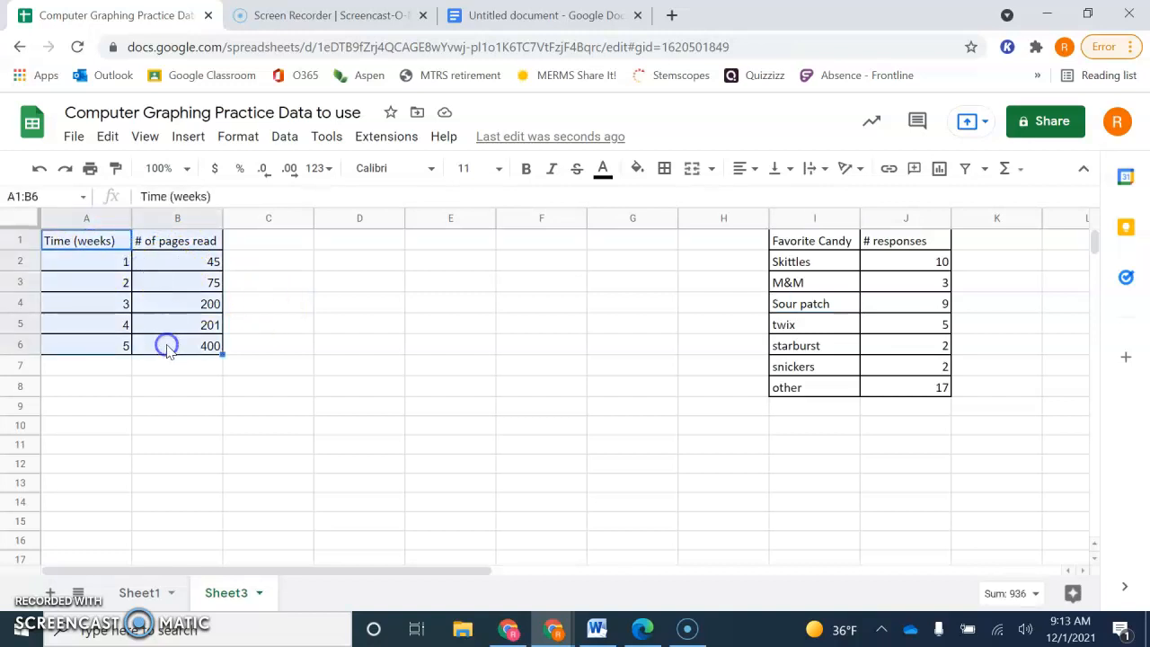
left_click(191, 140)
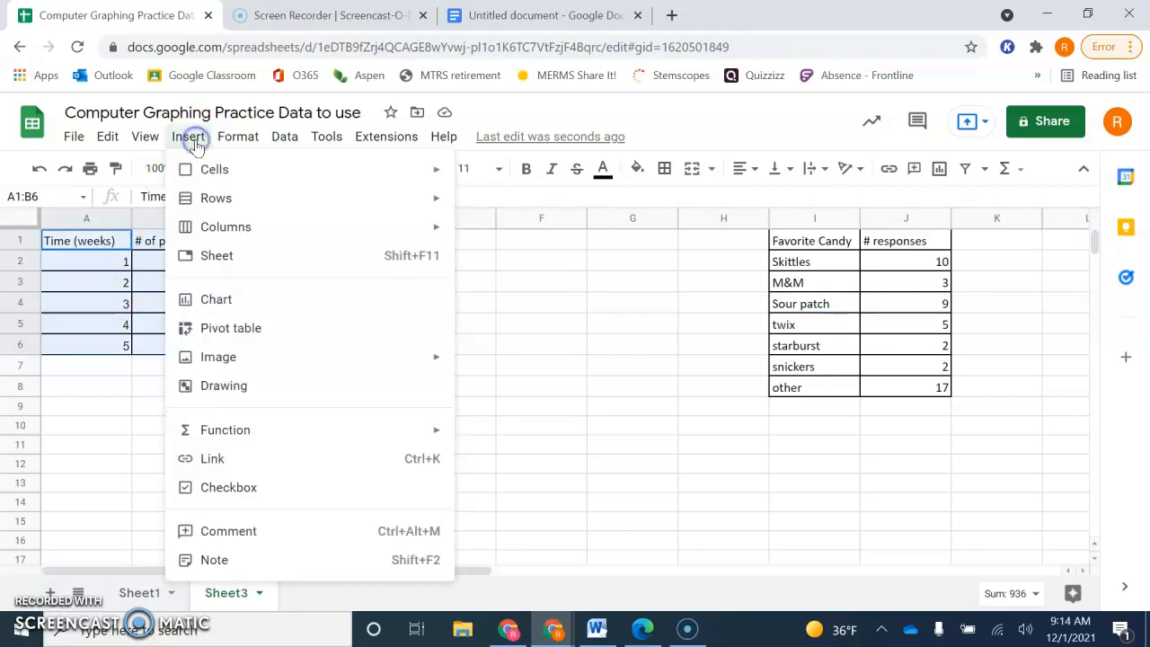
left_click(215, 306)
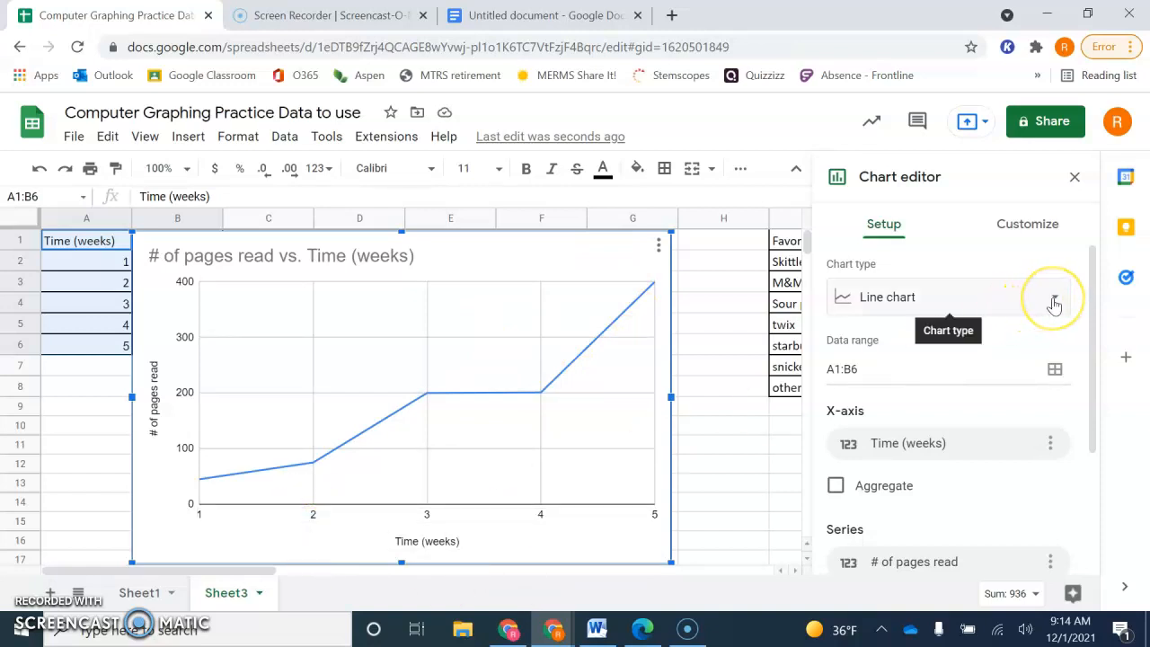
- Browse the available chart types for the pages-read chart, including line, area, column, bar, pie and scatter
left_click(1053, 300)
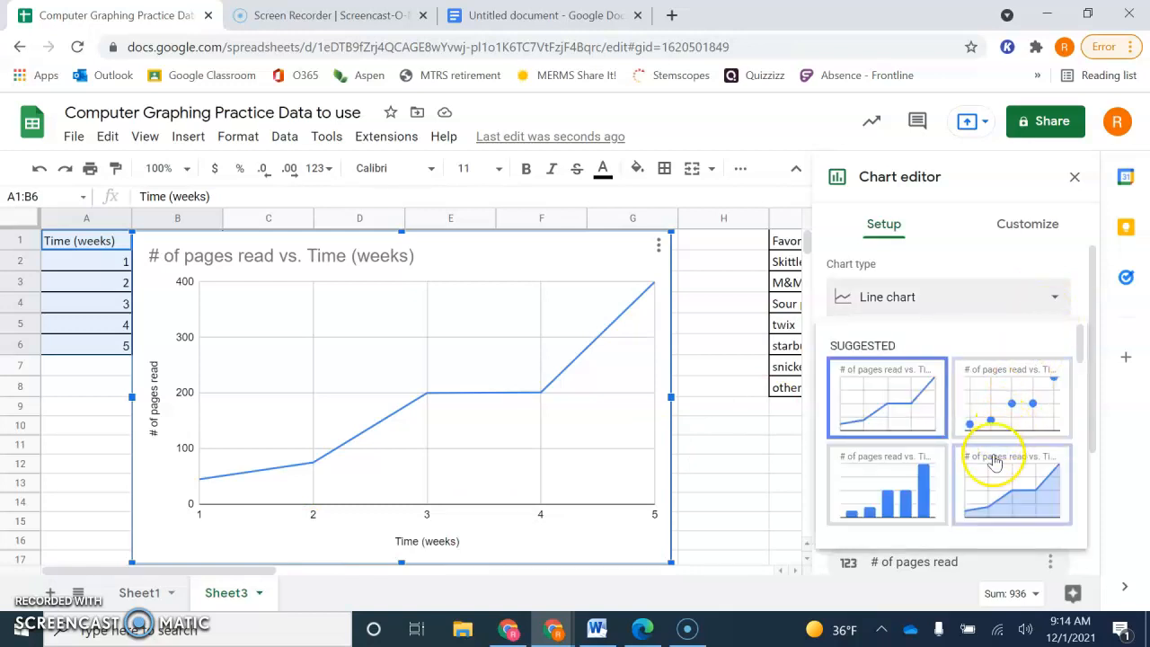
scroll(995, 490, "down", 1)
scroll(996, 461, "down", 1)
scroll(996, 461, "up", 2)
scroll(995, 461, "down", 3)
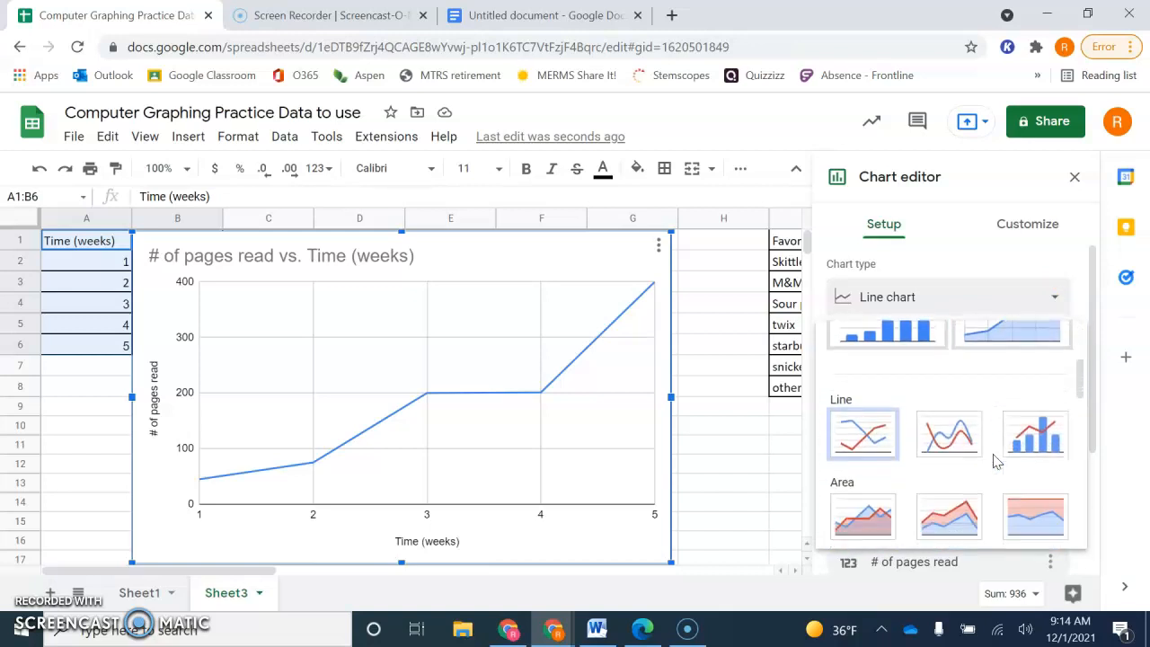
scroll(996, 461, "down", 1)
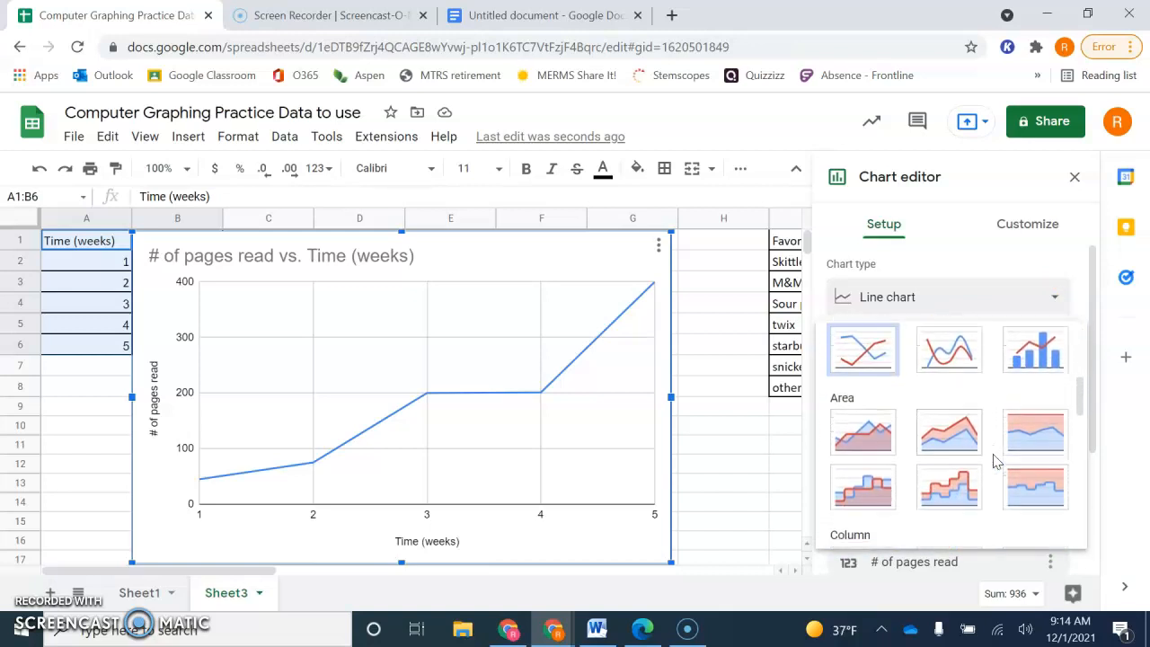
scroll(987, 490, "down", 3)
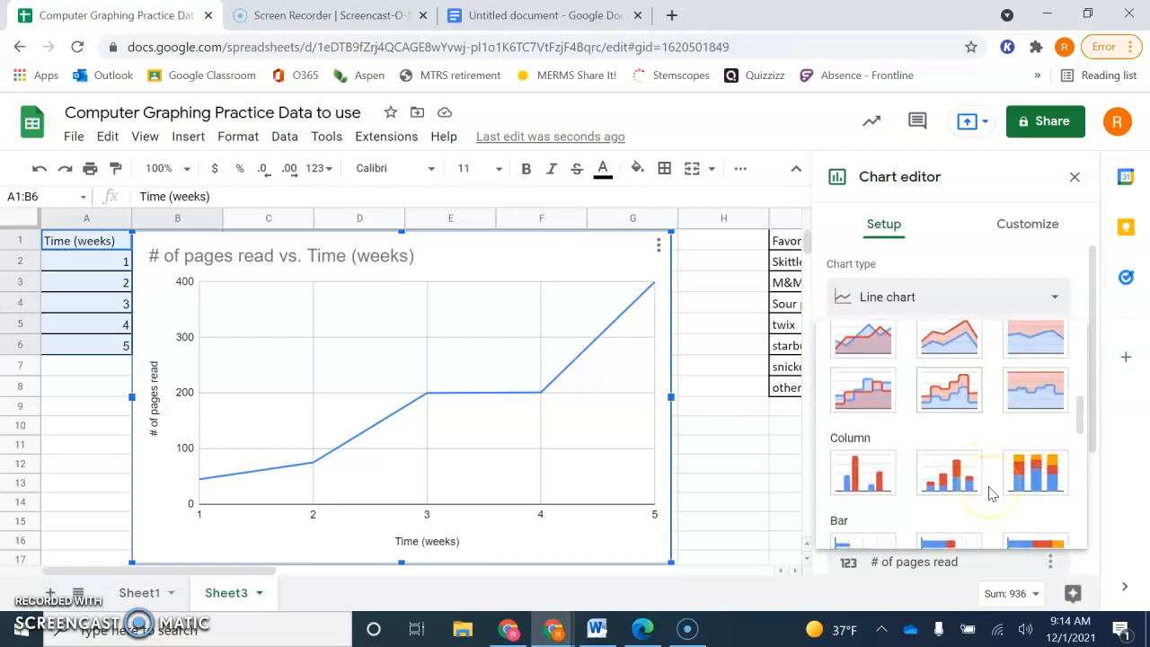
scroll(990, 492, "down", 2)
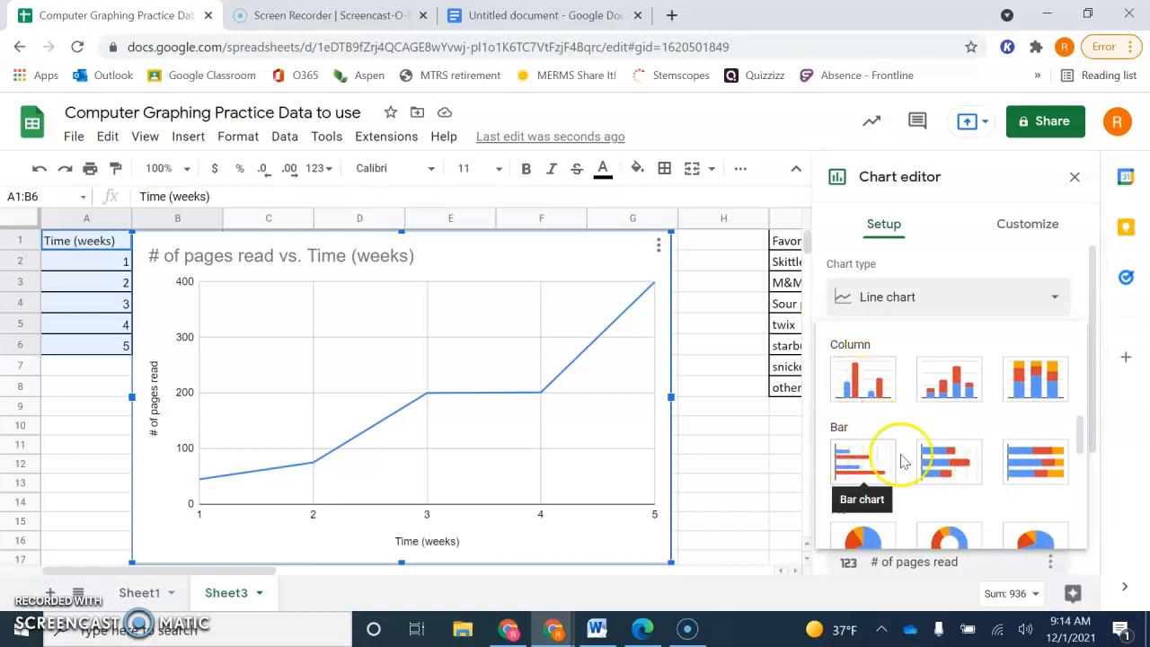
scroll(977, 424, "down", 4)
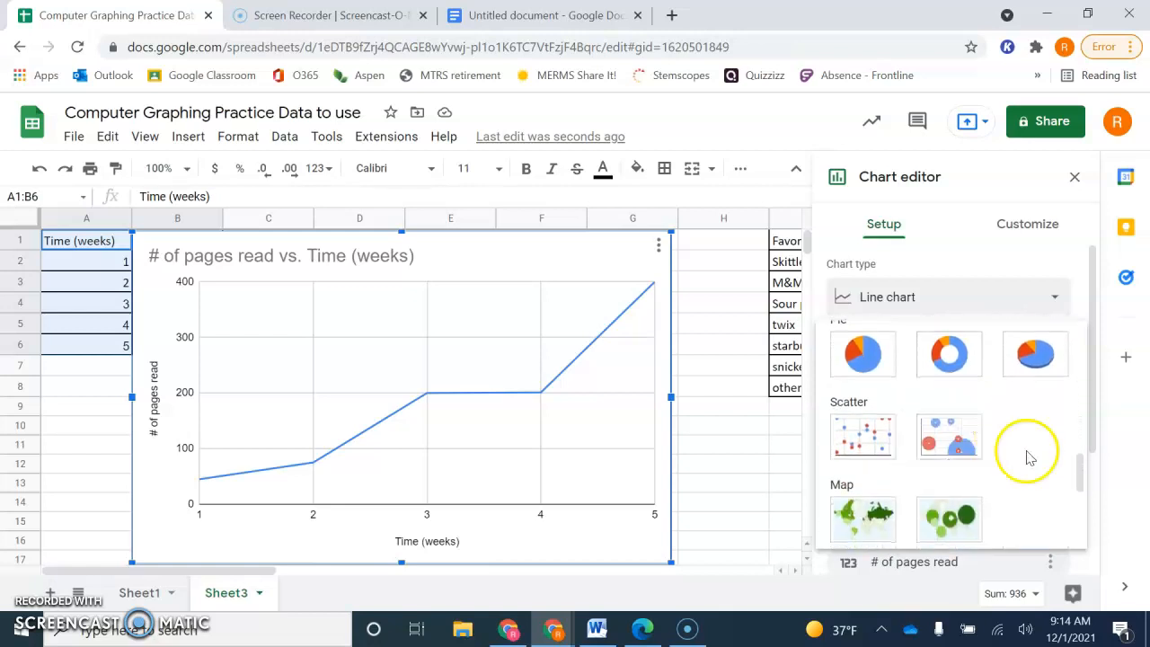
scroll(1010, 471, "down", 2)
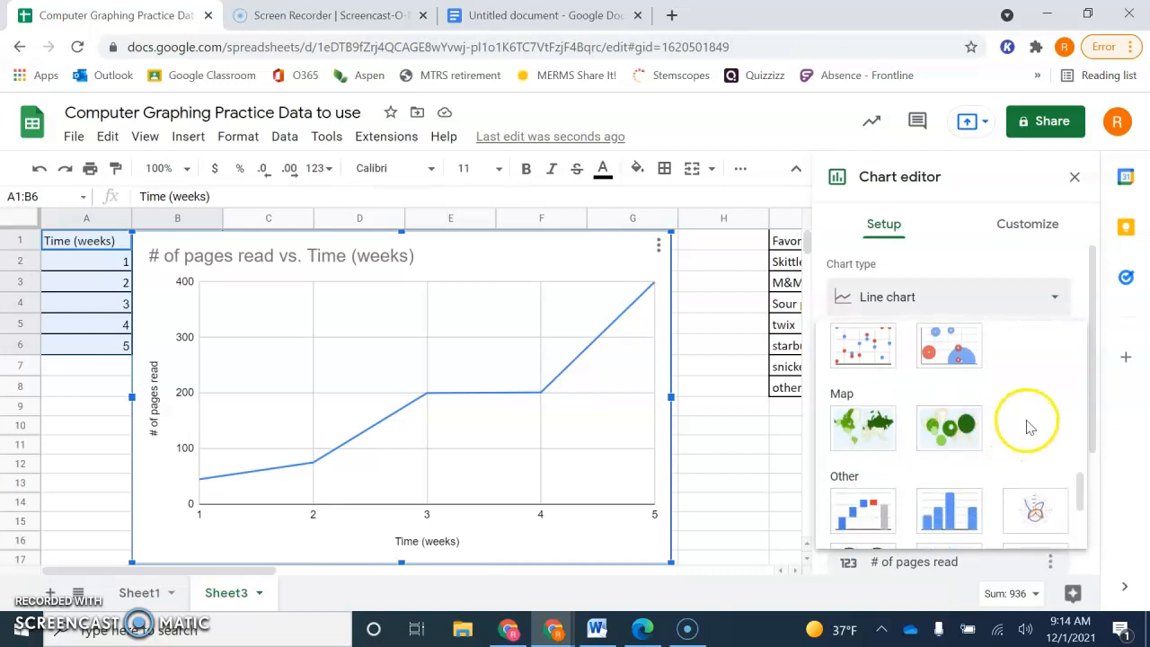
scroll(1028, 426, "up", 10)
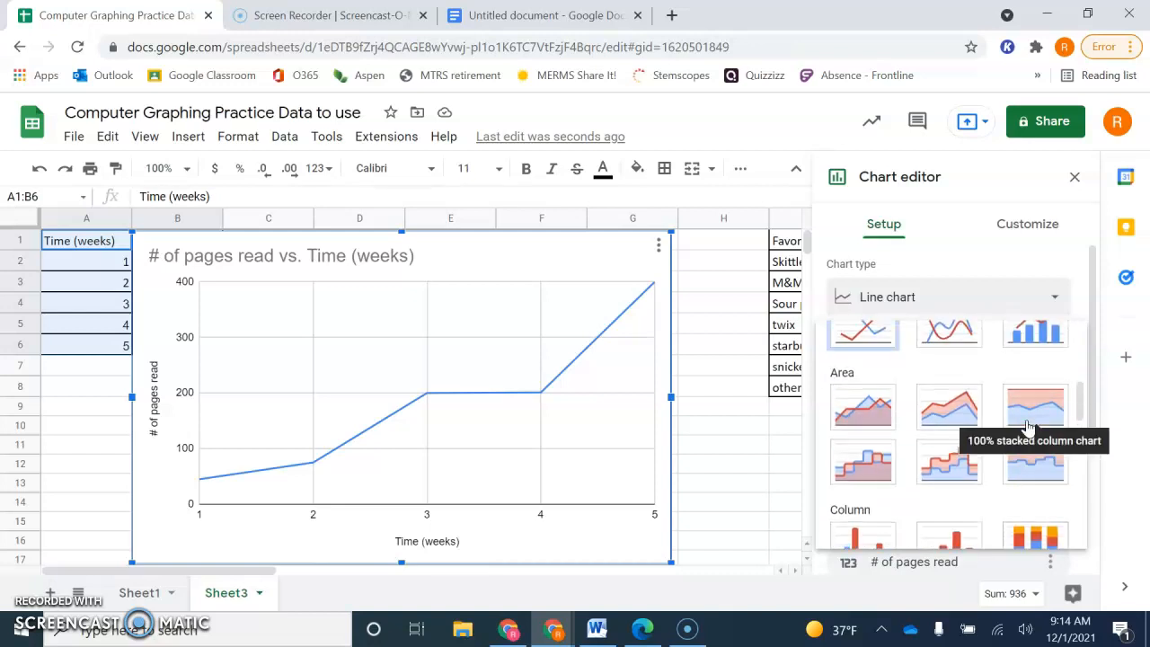
scroll(1029, 427, "up", 1)
scroll(984, 379, "up", 5)
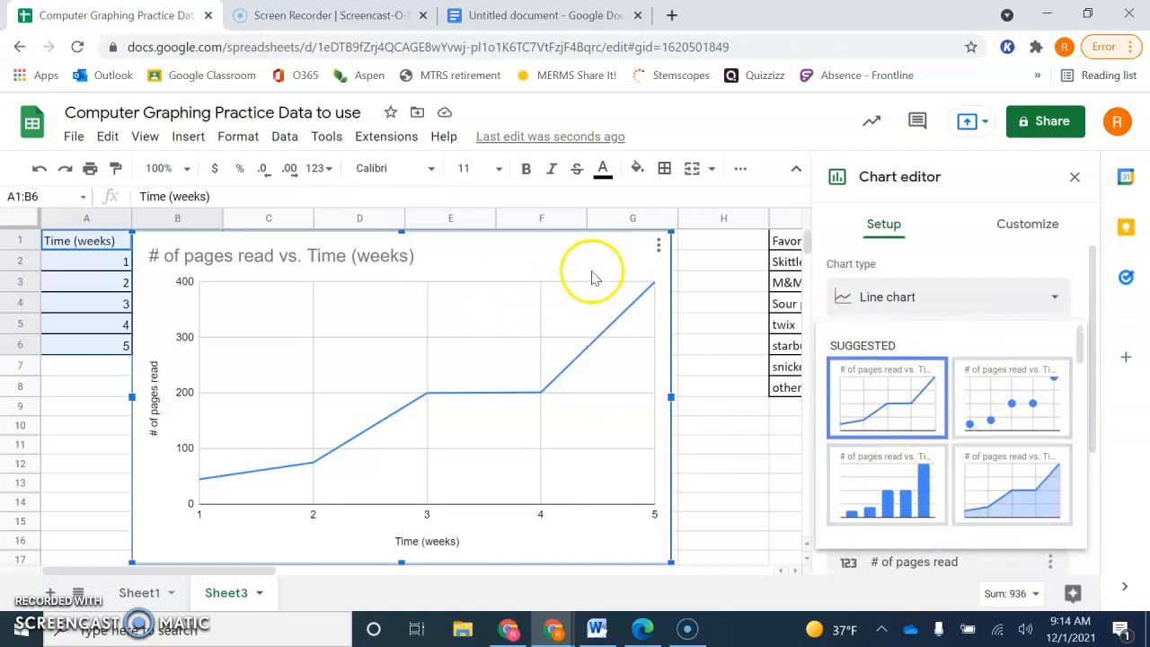
- Change the vertical axis title of the pages-read line chart to "Pages read (#)"
left_click(1021, 223)
left_click(1024, 224)
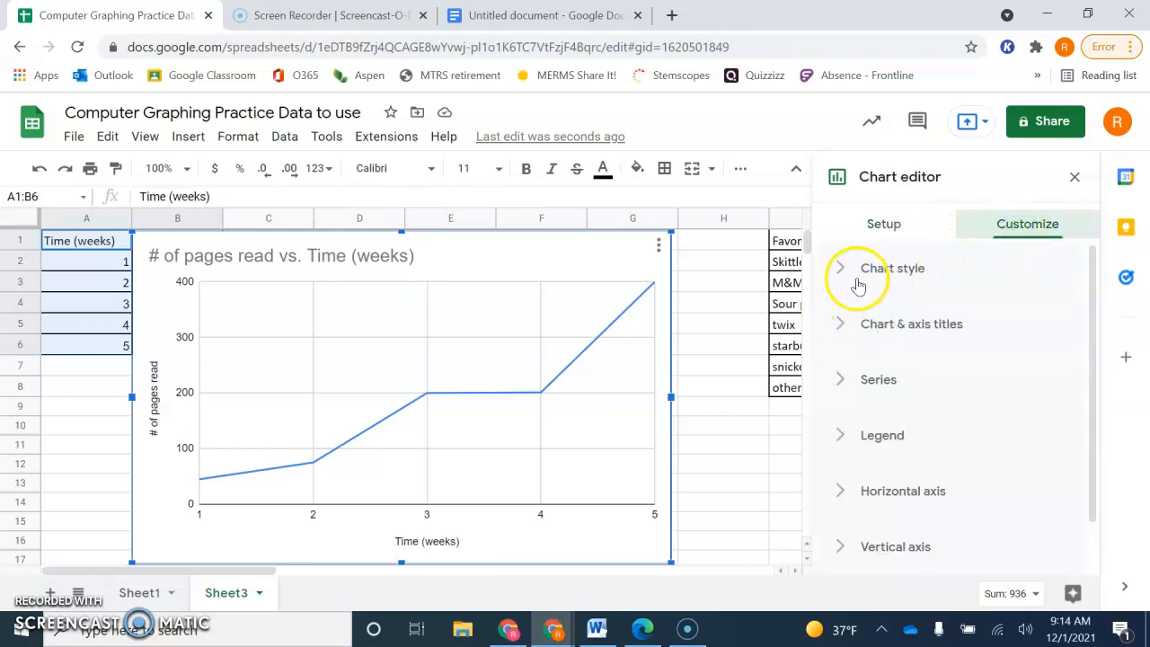
left_click(844, 325)
scroll(876, 350, "down", 2)
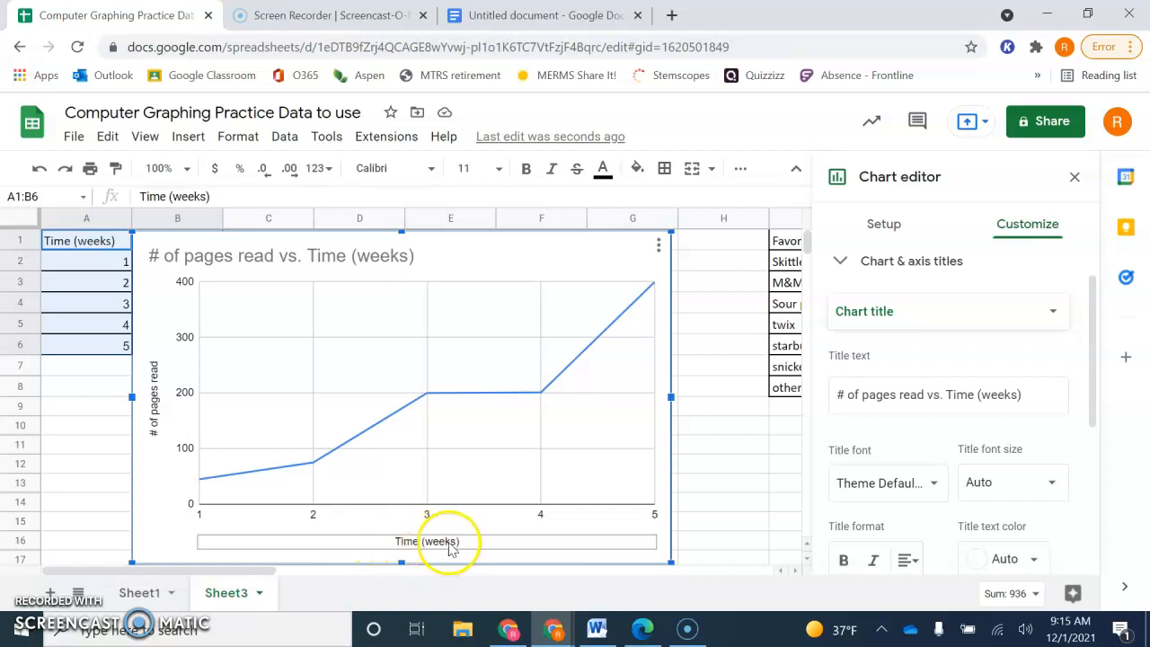
left_click(153, 405)
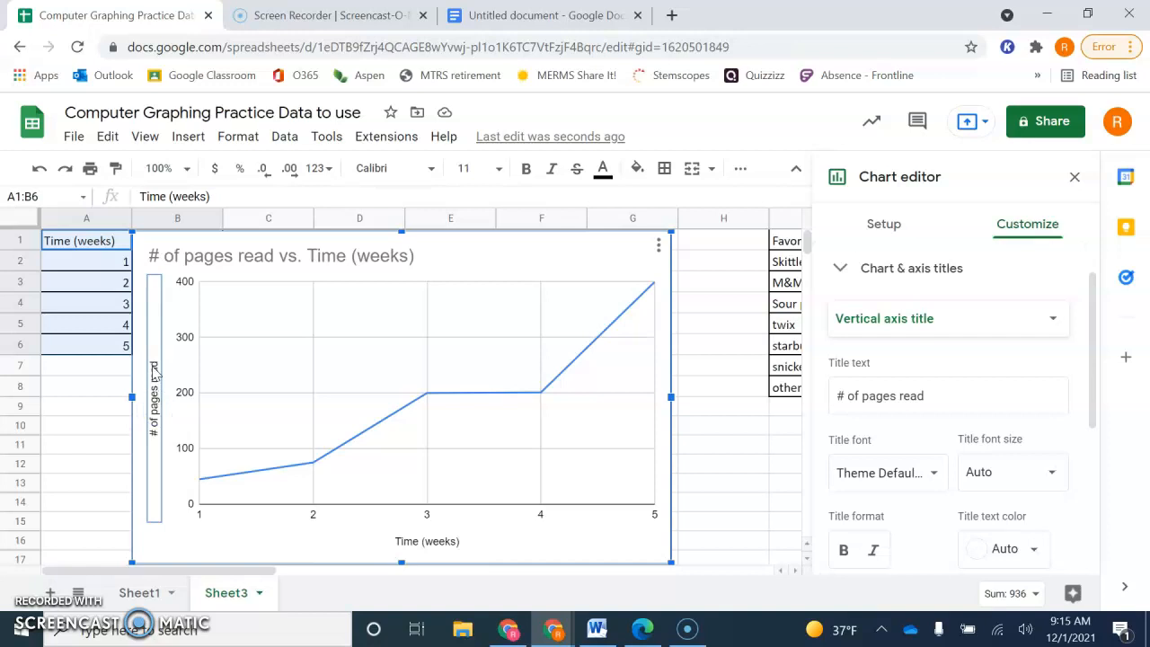
left_click(155, 373)
left_click(934, 398)
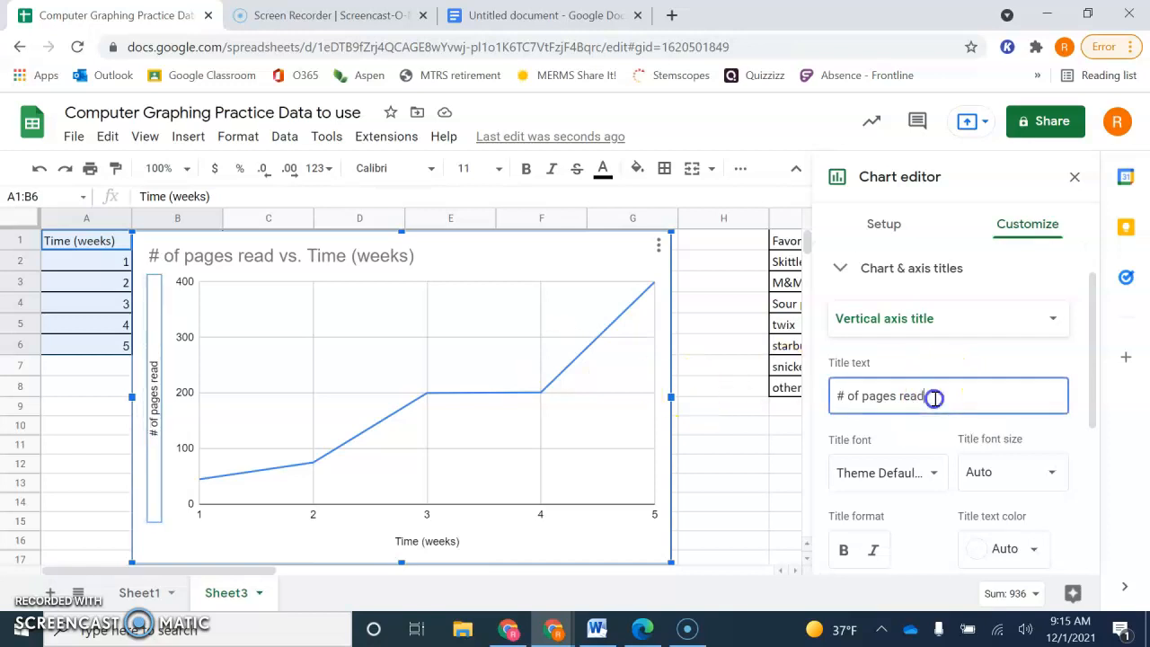
left_click(862, 398)
key("BackSpace")
key("BackSpace")
key("BackSpace")
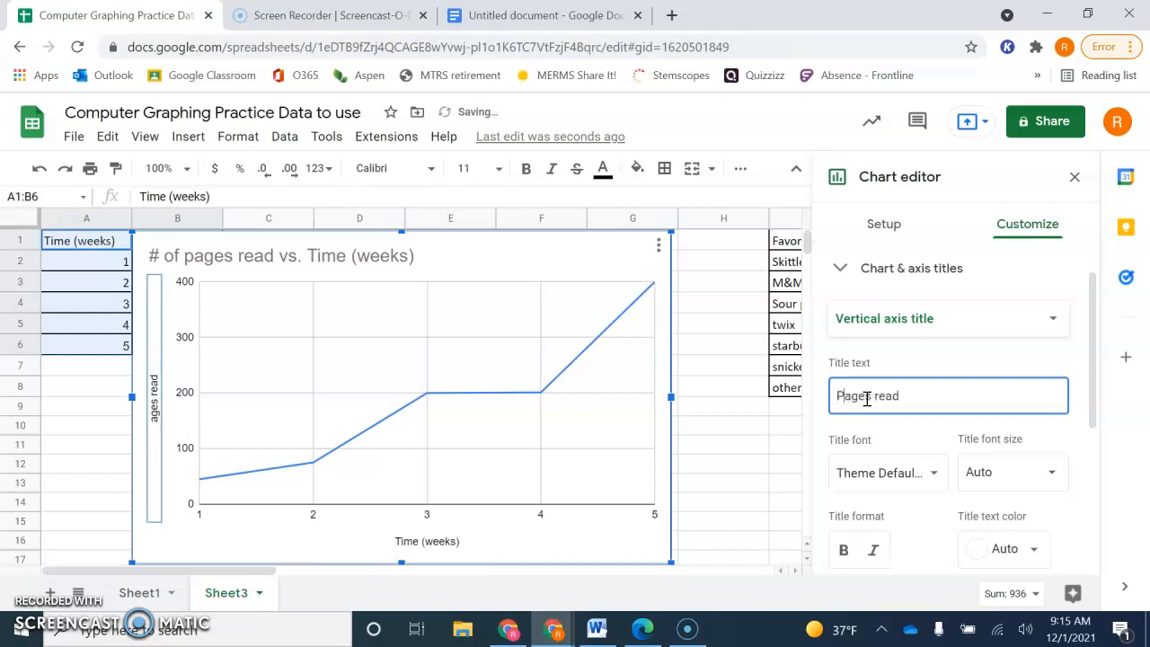
left_click(937, 400)
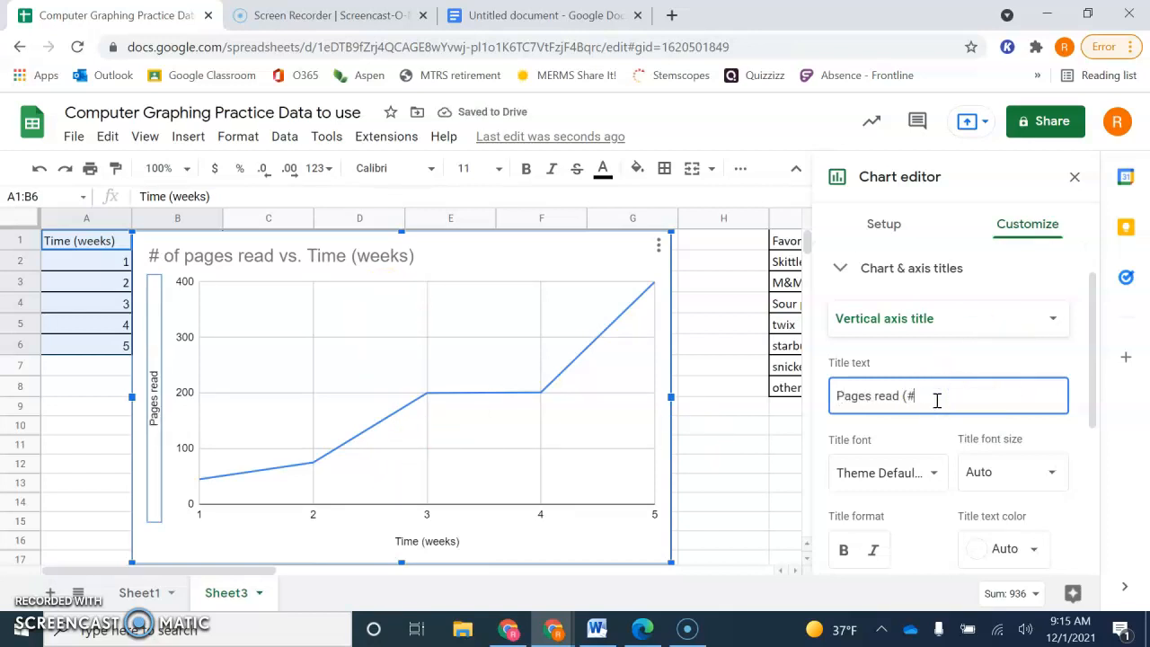
left_click(917, 411)
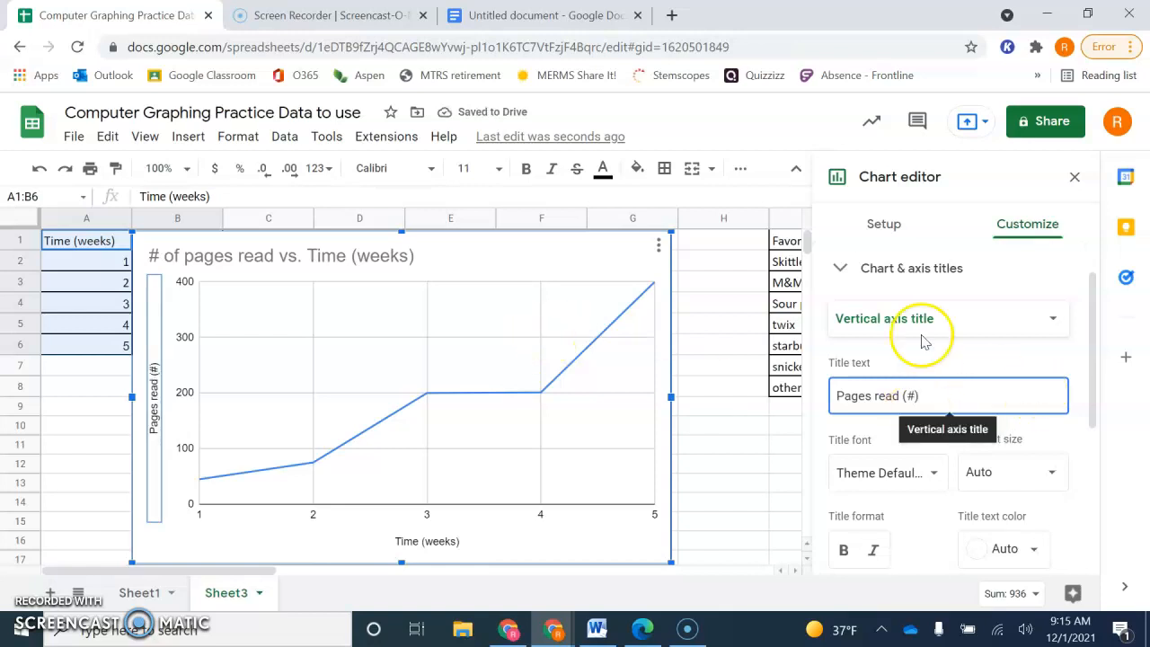
- Replace the line chart's title with "The number pages a student read over 5 weeks"
left_click(971, 321)
left_click(941, 231)
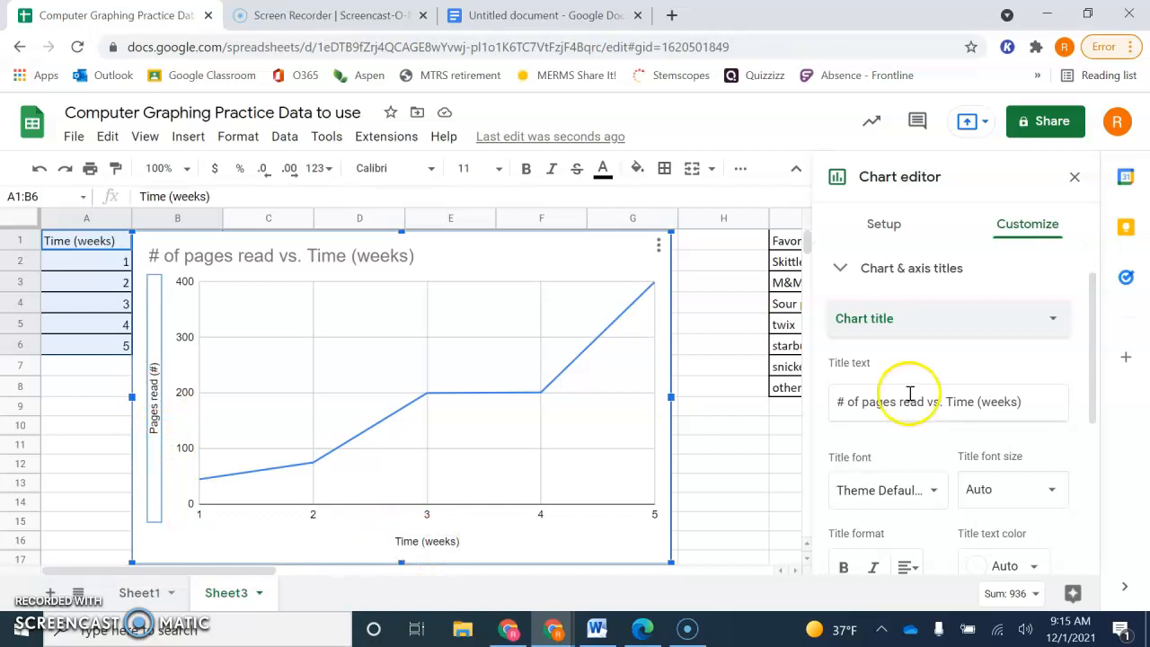
double_click(911, 406)
left_click(911, 411)
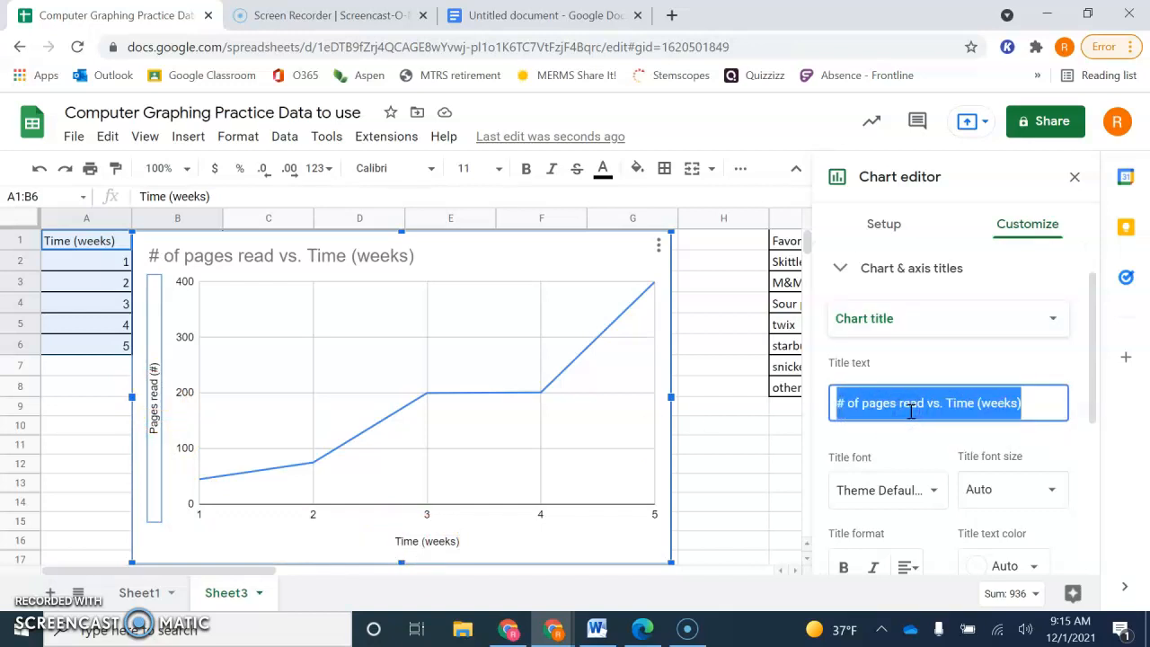
type("The ")
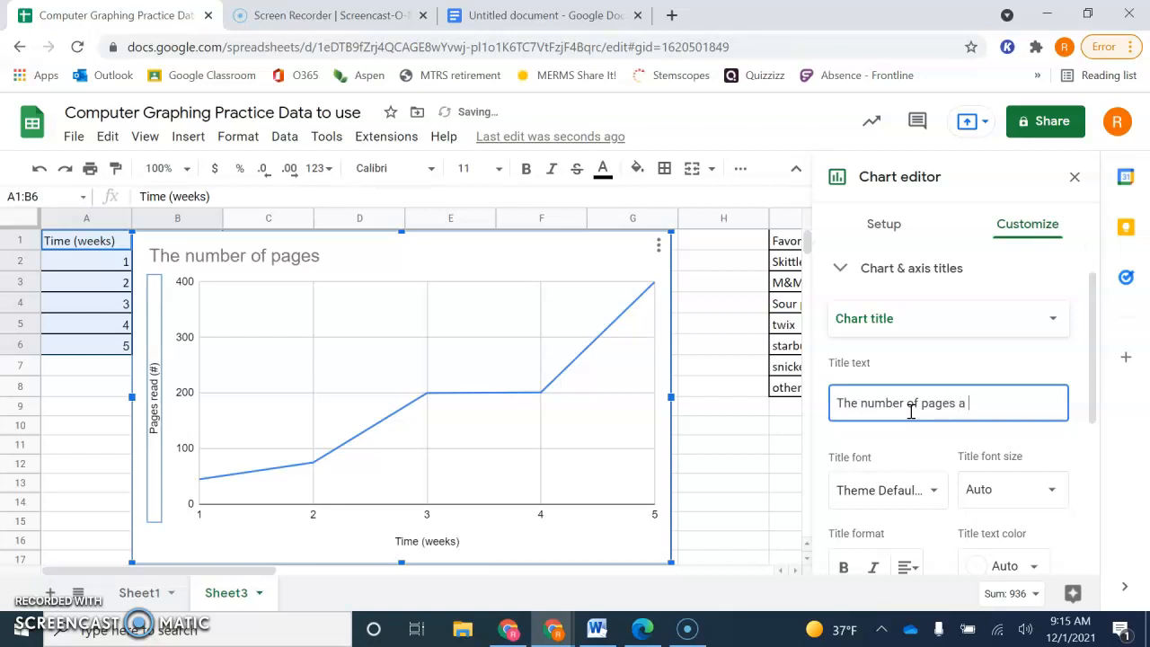
type("n")
left_click(996, 401)
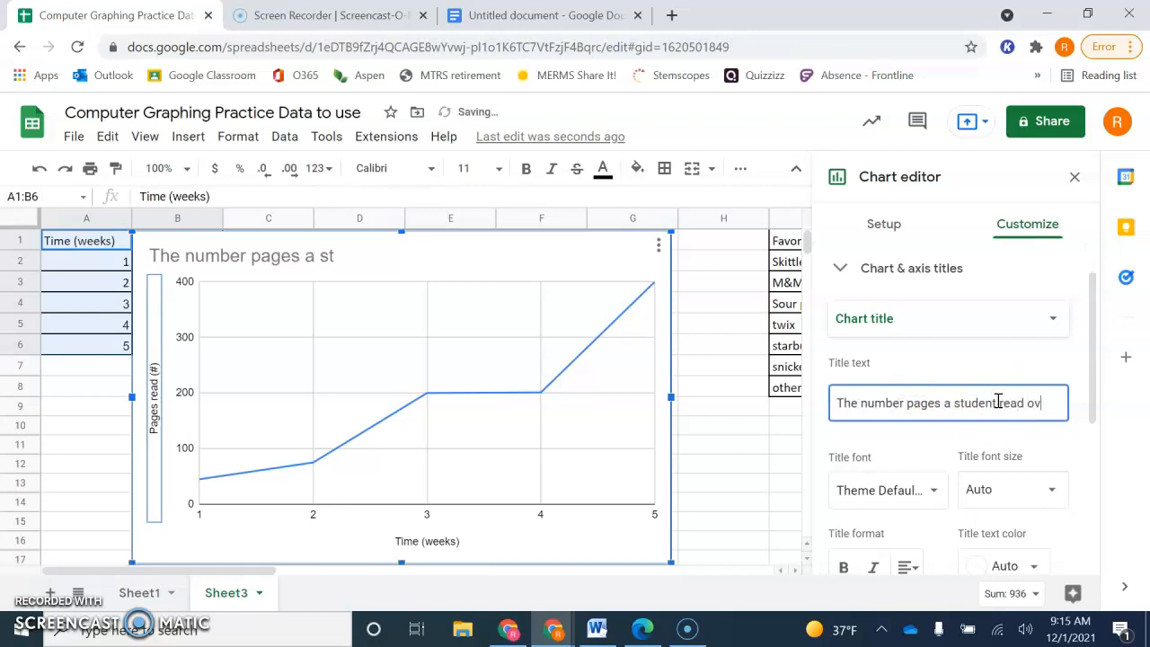
type("weeks")
left_click(835, 441)
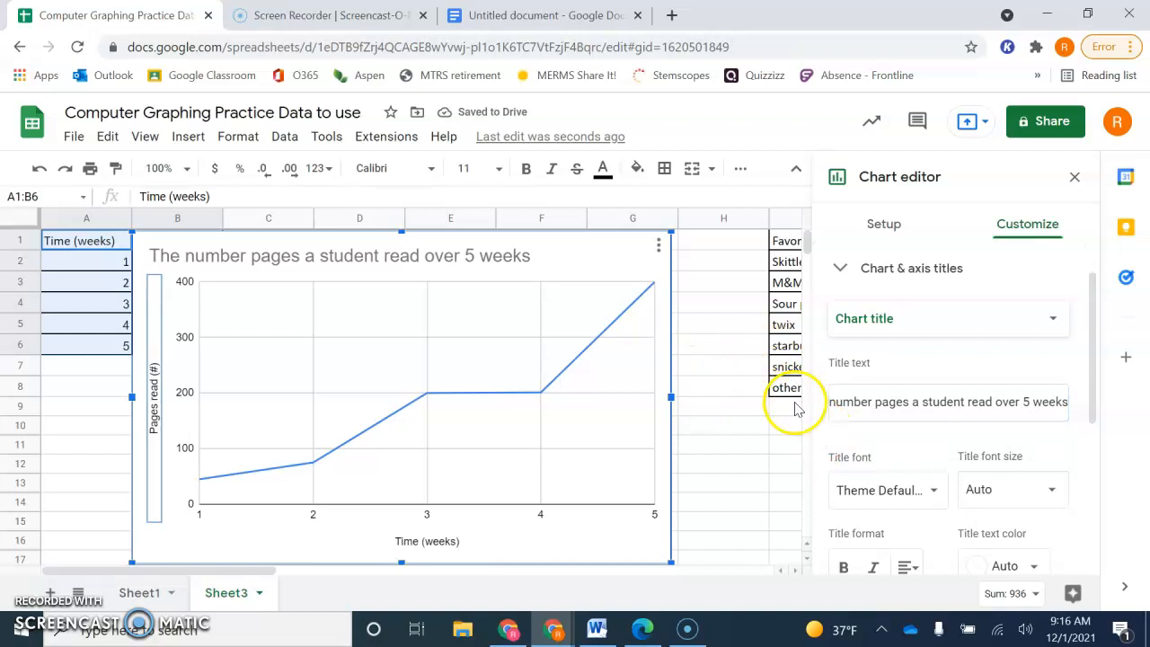
- Look through the chart's title formatting and horizontal axis options, including minimum, maximum and scale settings, and close the chart editor
scroll(874, 439, "down", 2)
scroll(874, 444, "down", 3)
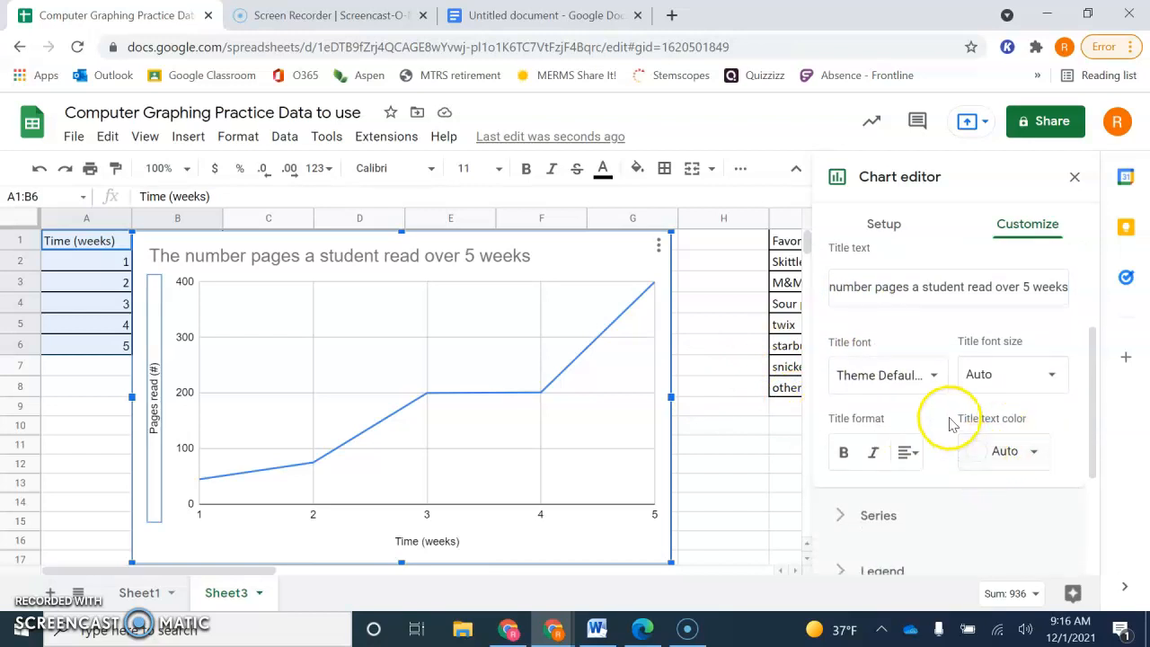
scroll(951, 424, "down", 3)
scroll(950, 424, "up", 4)
scroll(951, 424, "down", 3)
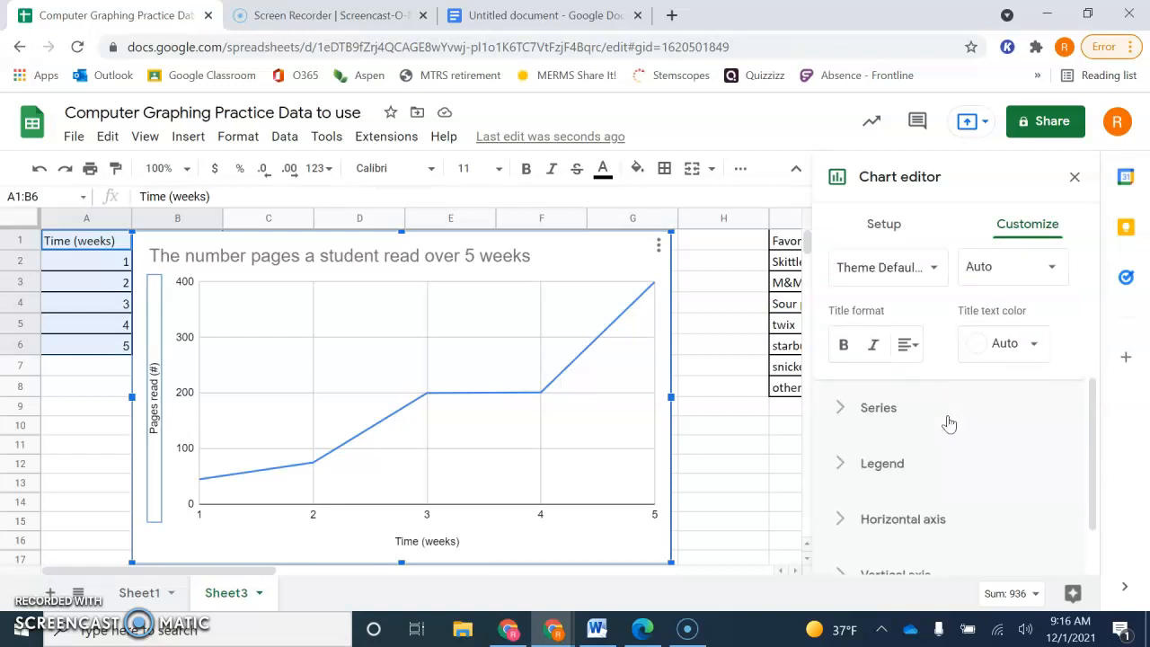
scroll(889, 465, "down", 1)
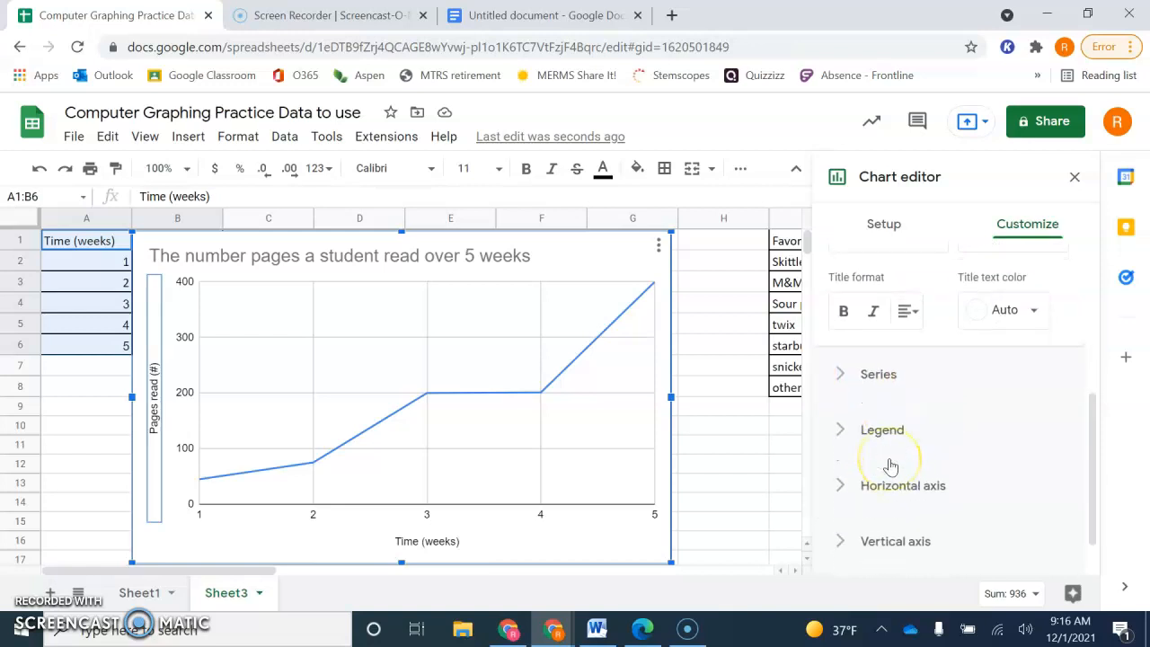
scroll(889, 465, "down", 1)
left_click(840, 460)
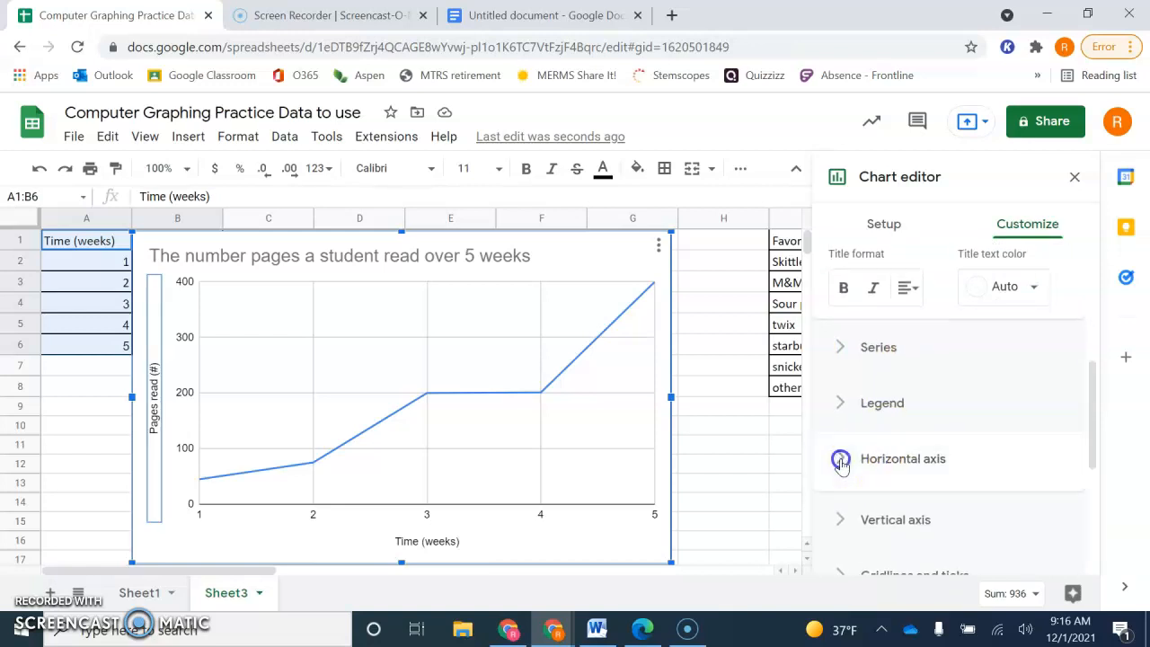
scroll(947, 361, "up", 3)
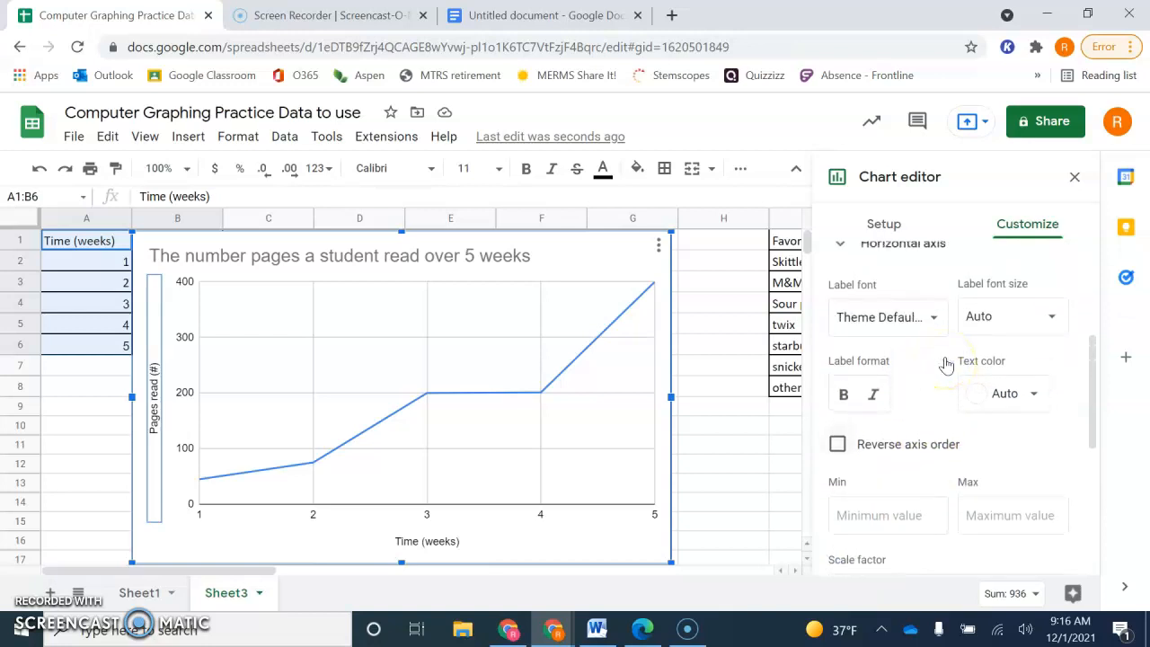
scroll(947, 361, "down", 1)
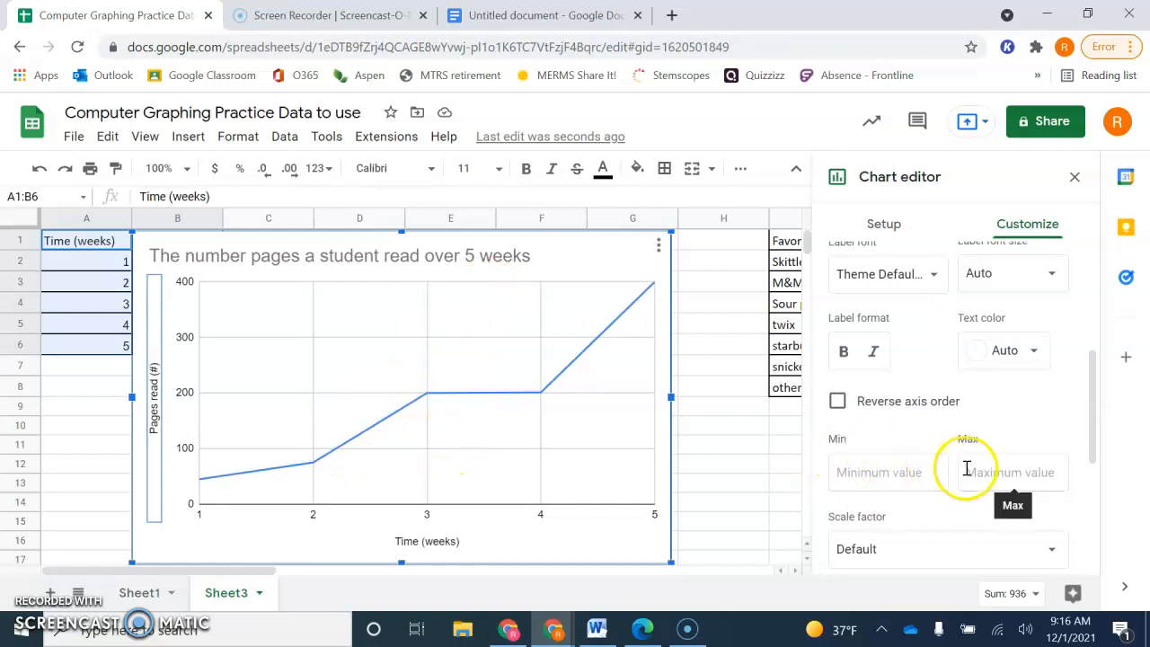
scroll(929, 441, "down", 1)
scroll(929, 441, "down", 1)
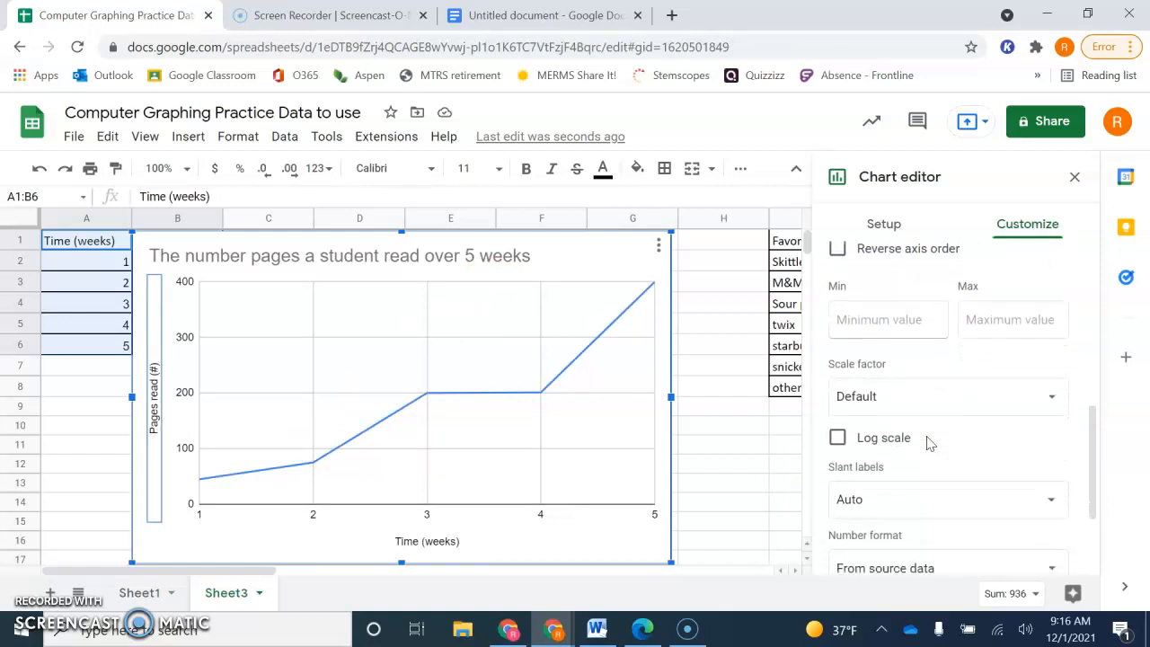
scroll(929, 441, "up", 2)
scroll(929, 441, "up", 3)
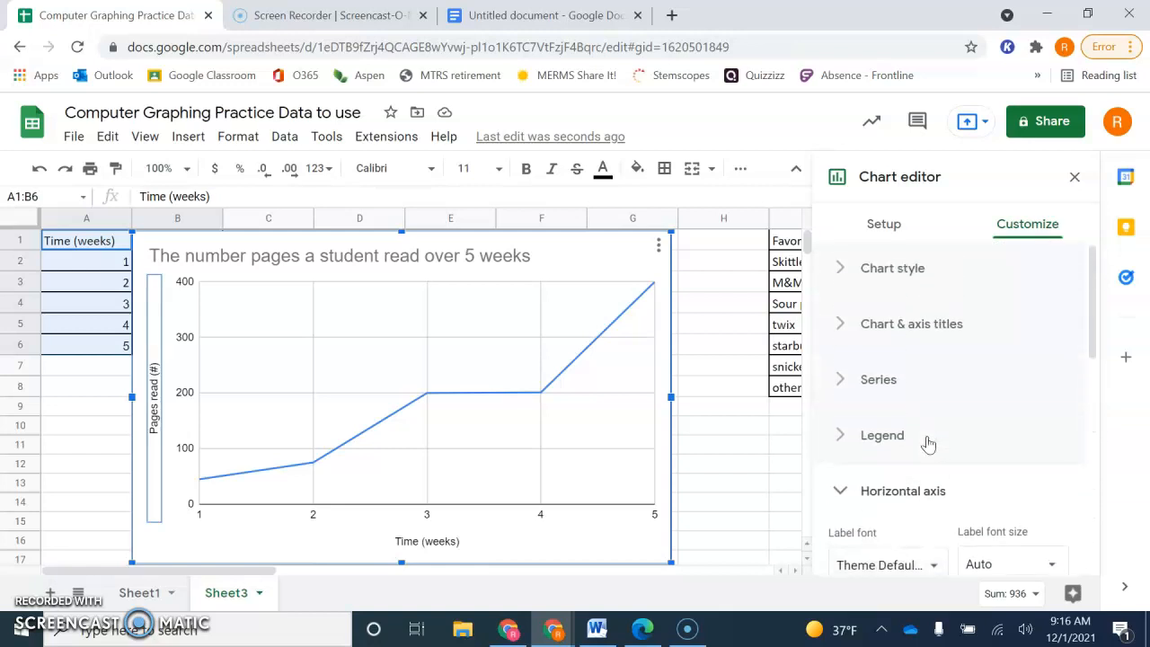
left_click(1075, 176)
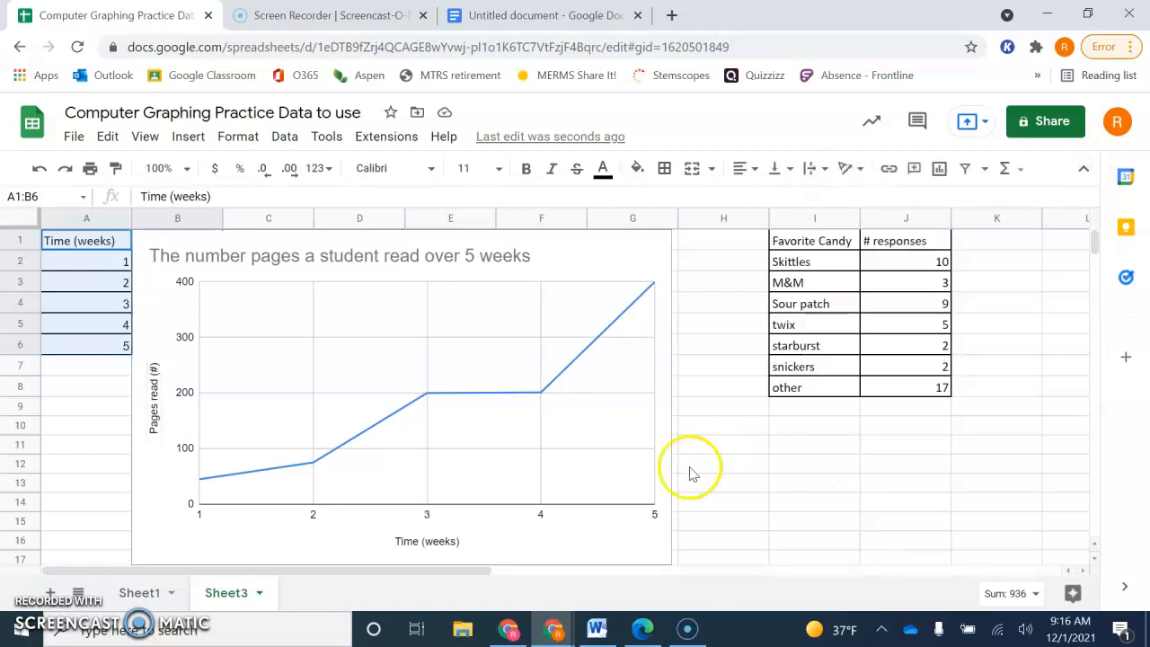
left_click(741, 479)
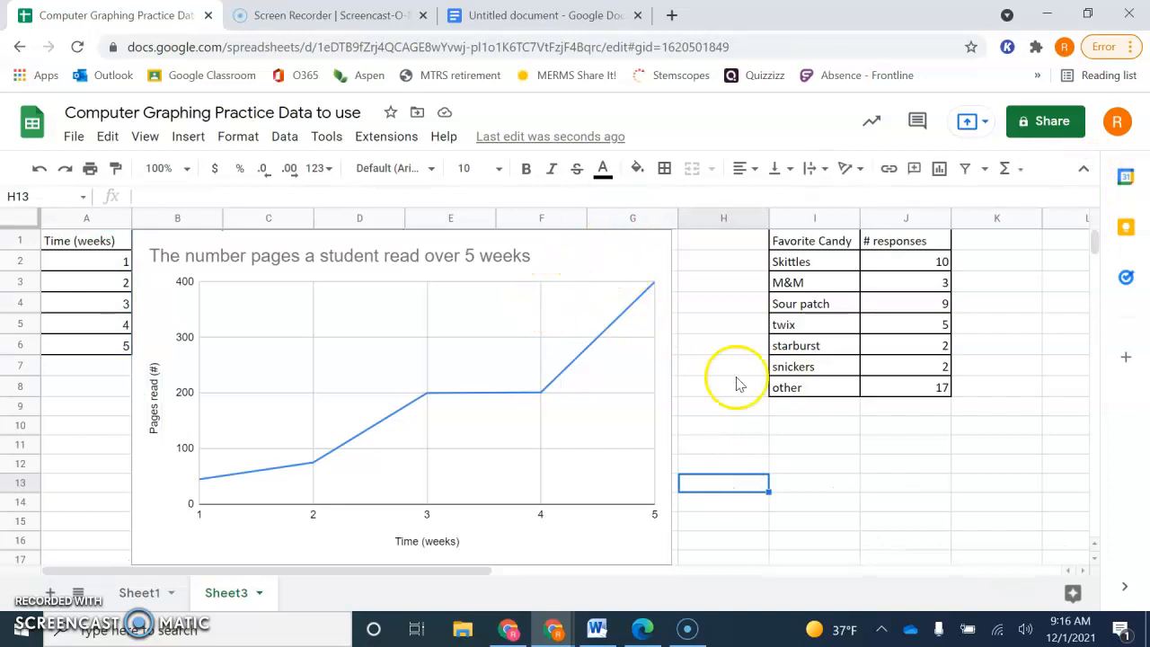
- Insert a chart from the Favorite Candy and # responses data in I1:J8
left_click_drag(816, 238, 895, 385)
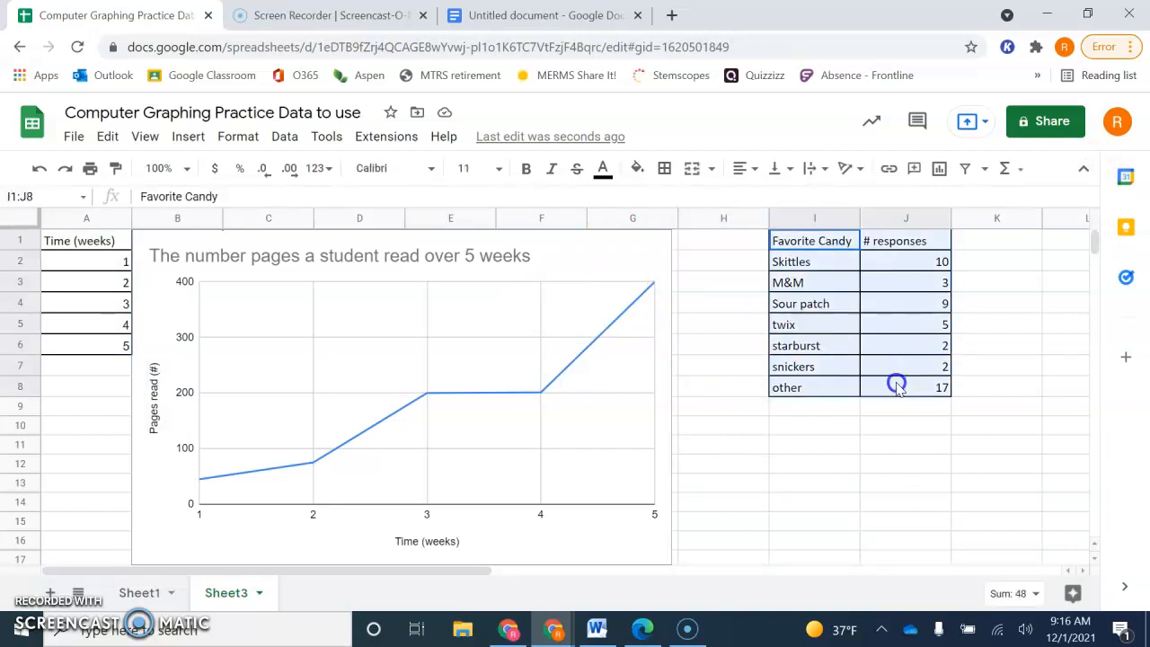
left_click(187, 139)
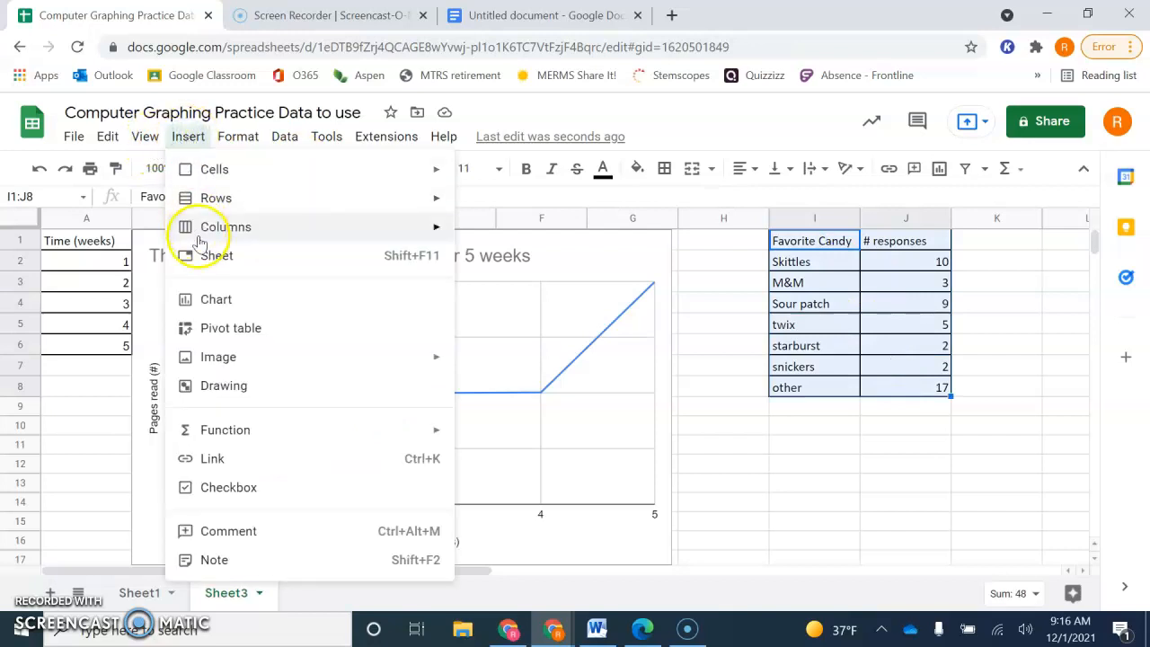
left_click(216, 302)
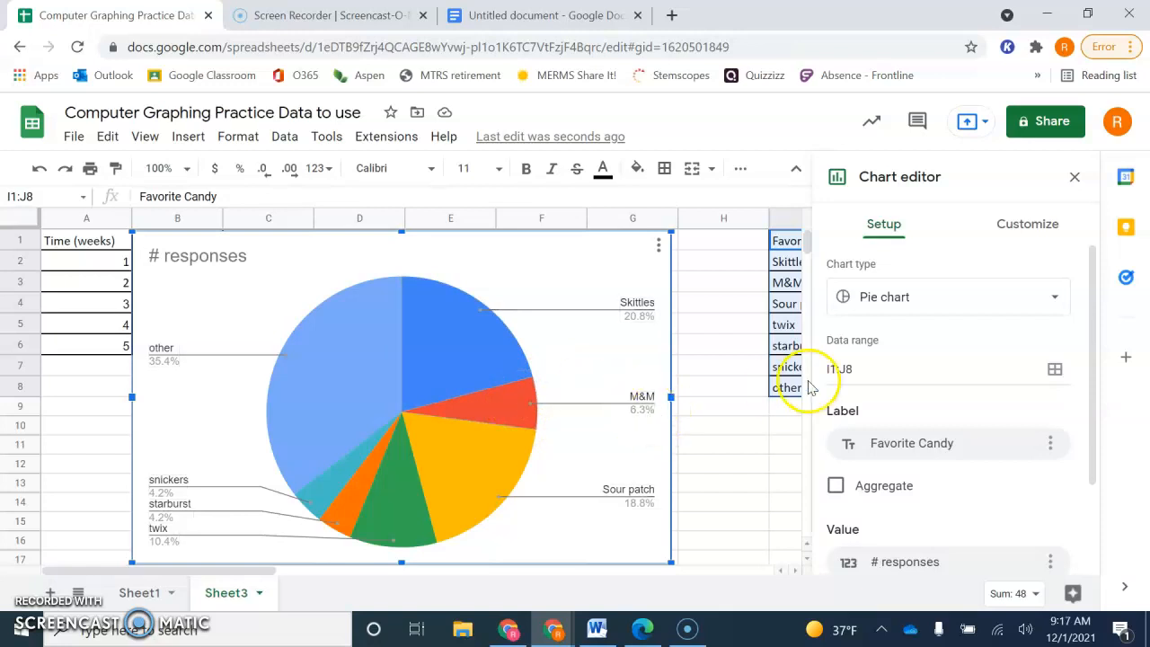
- Change the Favorite Candy chart's type to a column chart
left_click(1056, 304)
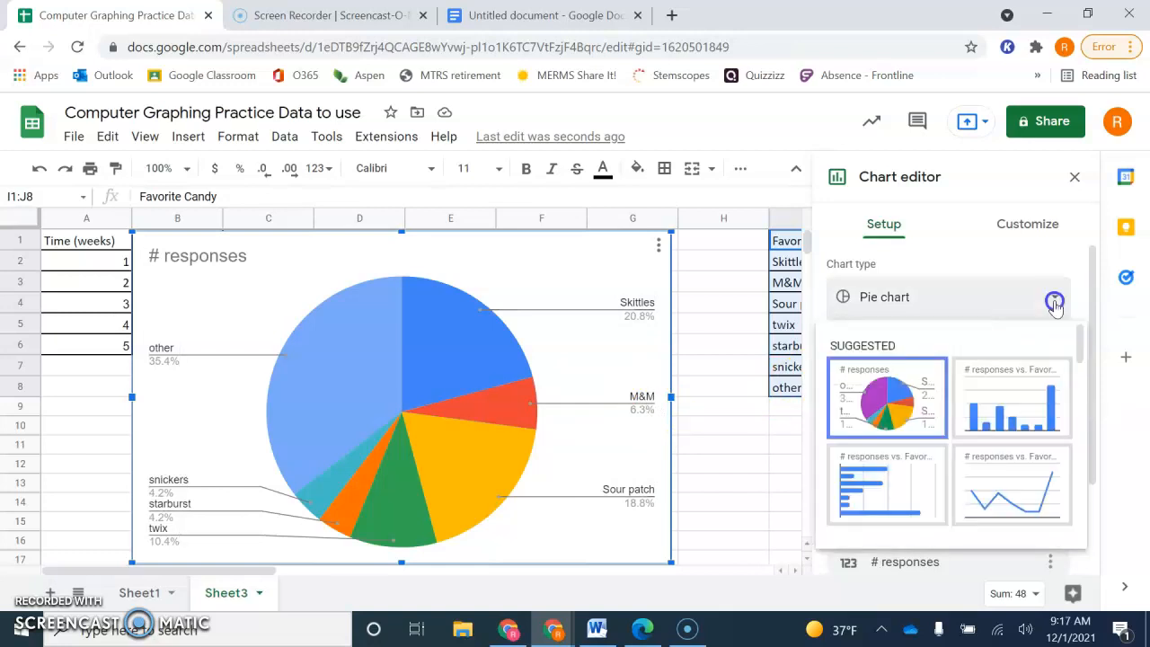
left_click(1017, 399)
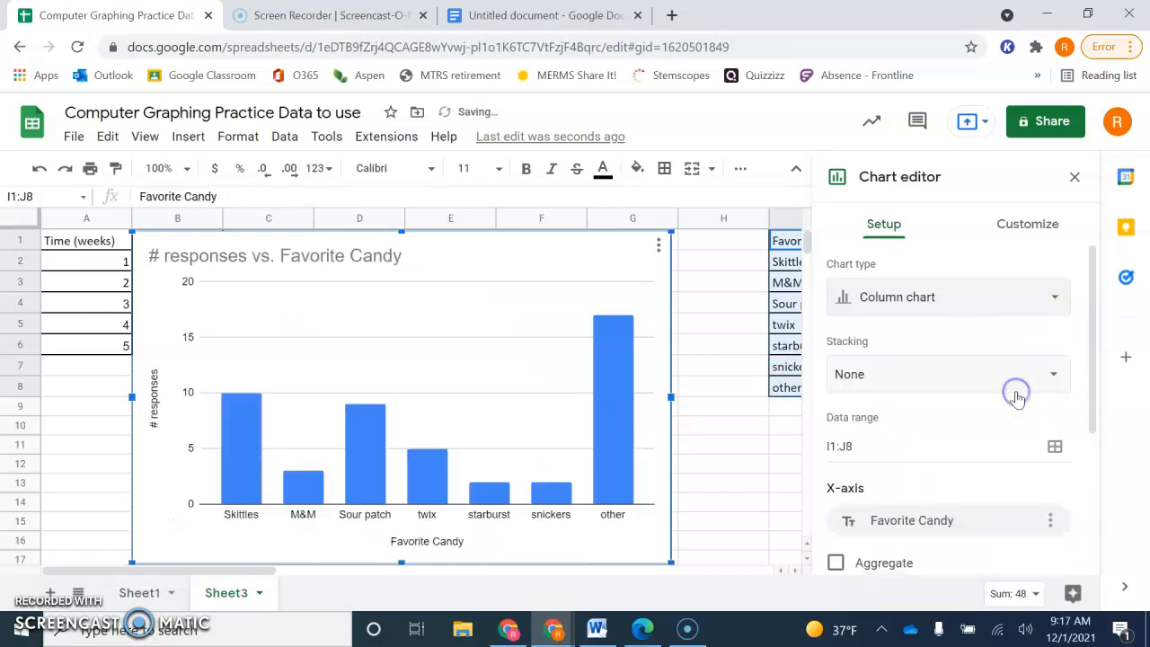
left_click(1054, 301)
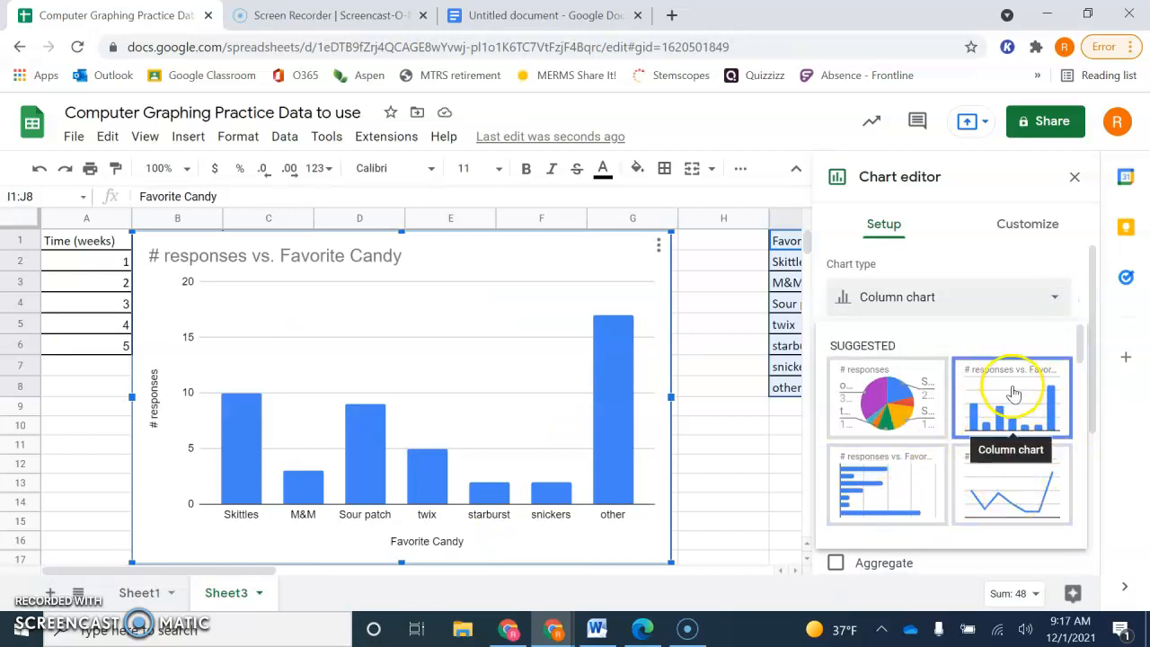
left_click(1013, 393)
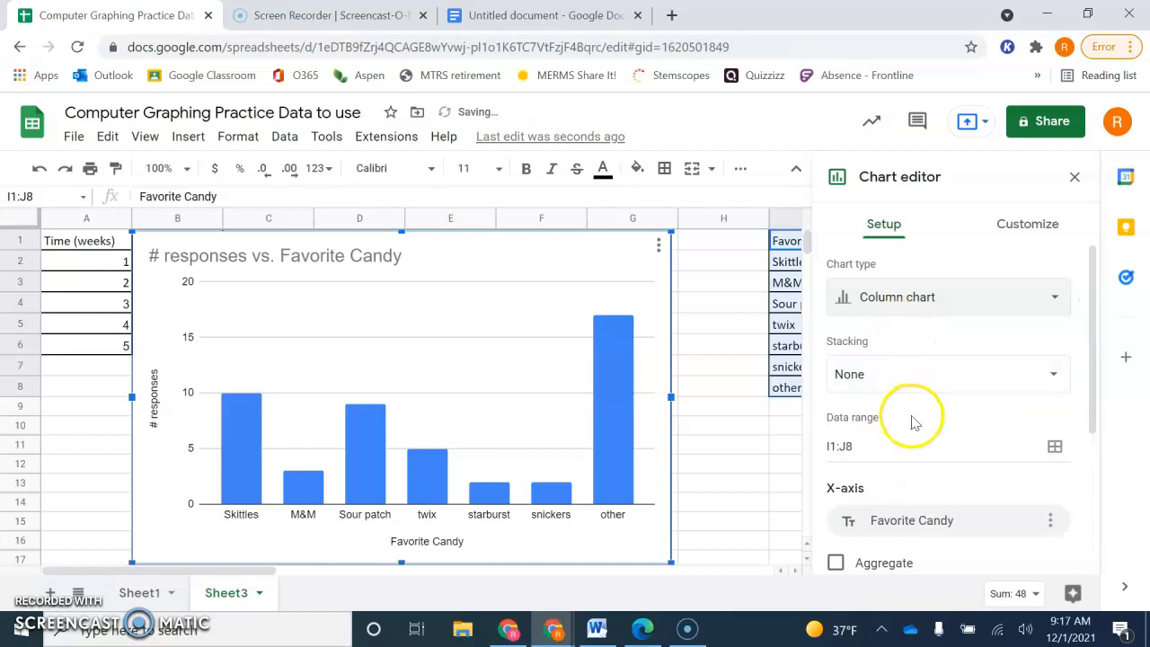
- Change the candy chart's vertical axis title to "Survey Responses (#)"
scroll(912, 422, "down", 2)
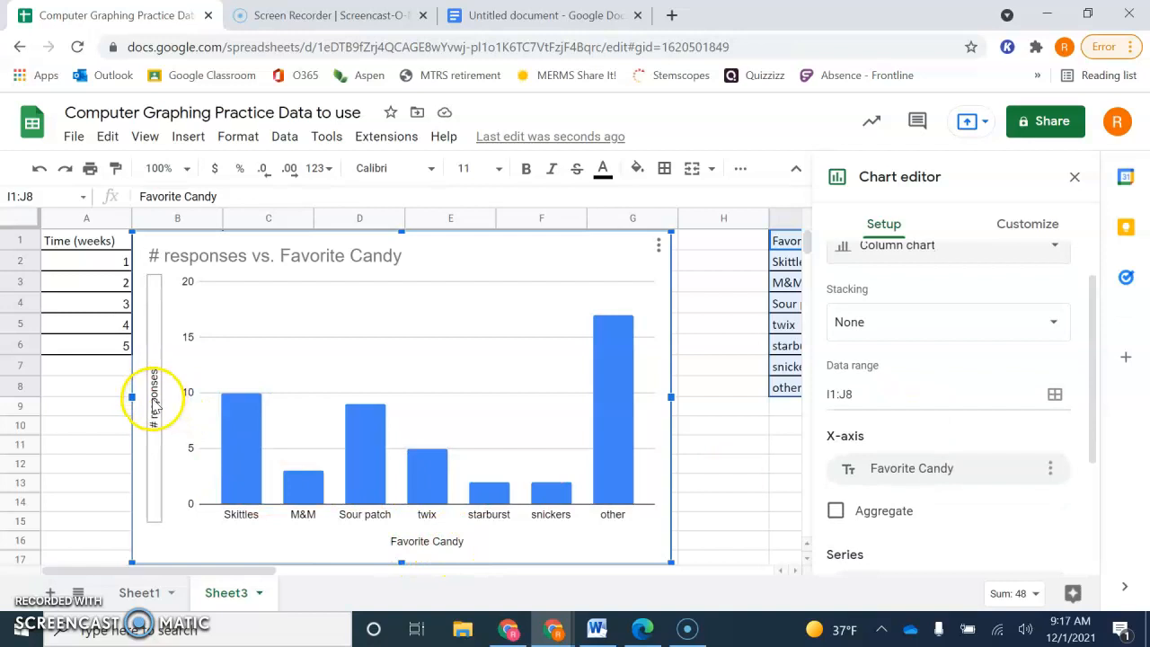
left_click(155, 403)
left_click(859, 401)
key("BackSpace")
key("BackSpace")
key("BackSpace")
left_click(920, 404)
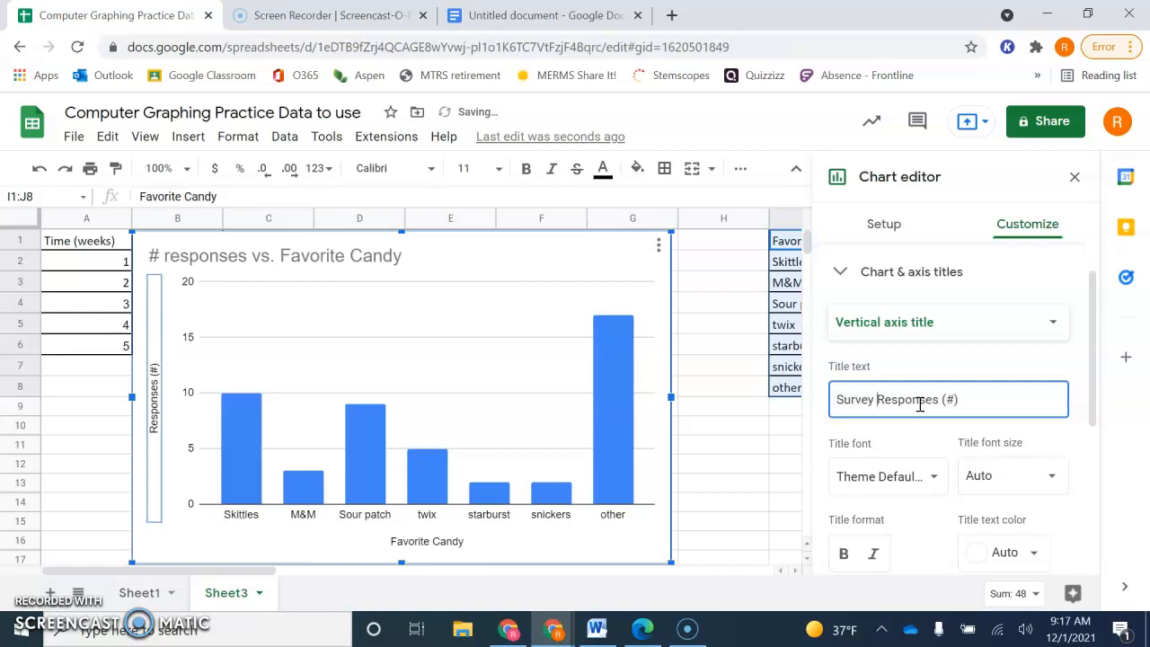
left_click(894, 471)
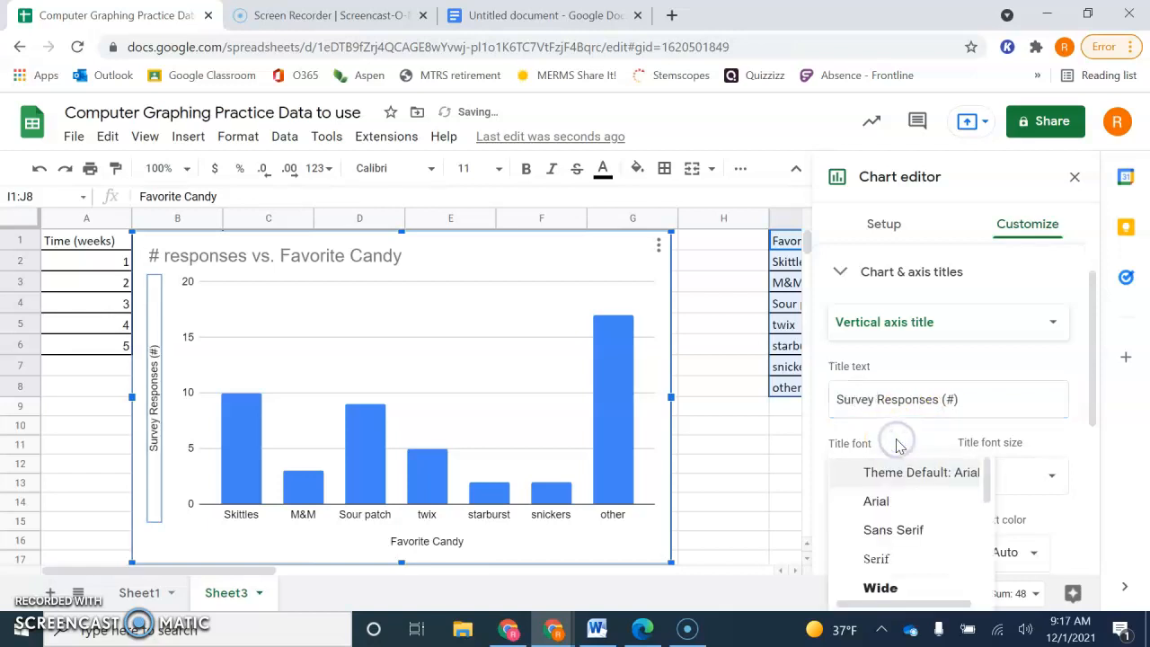
left_click(820, 437)
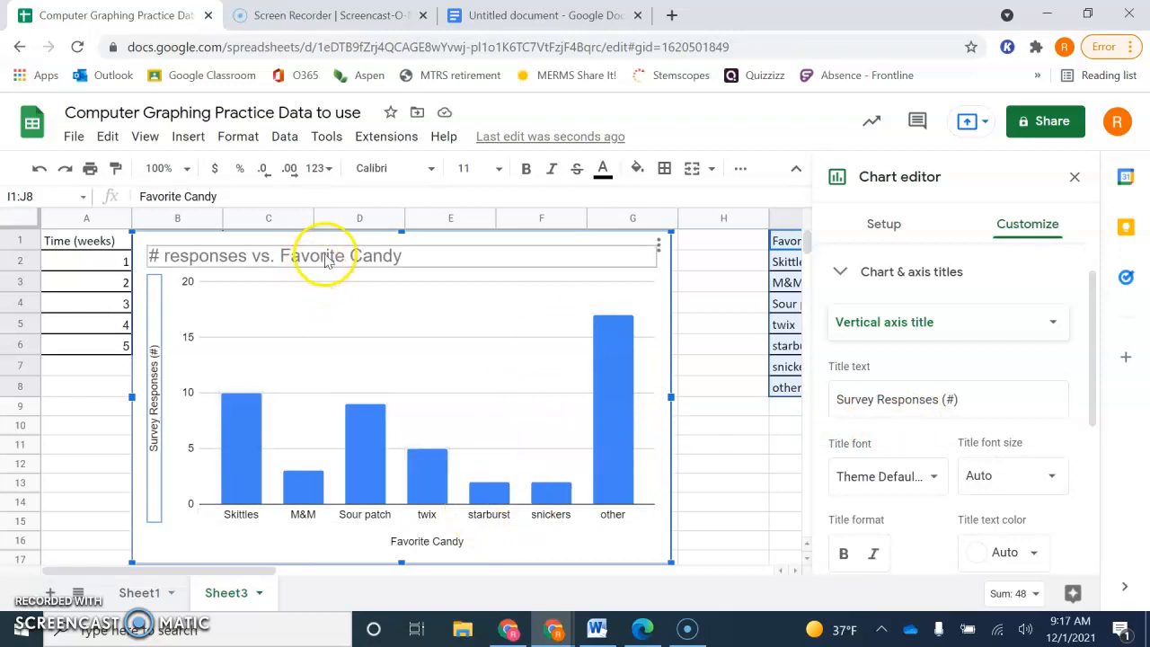
- Change the candy chart's title to "The number of students who selected each candy as their favorite" and close the chart editor
left_click(329, 256)
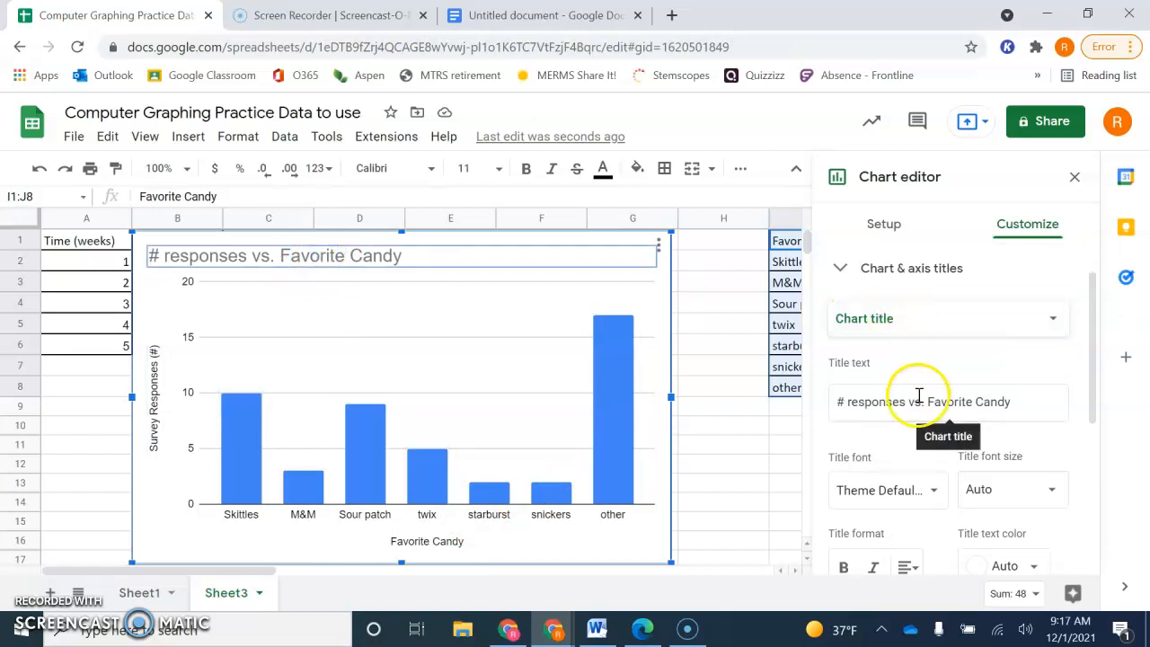
double_click(457, 256)
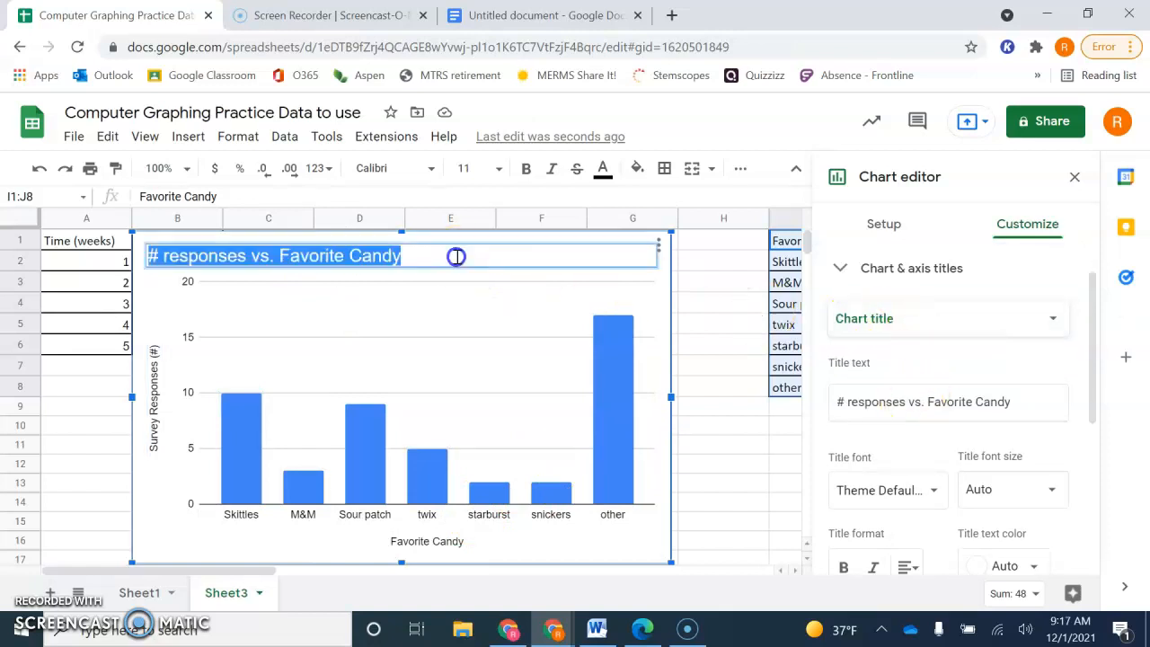
left_click(909, 314)
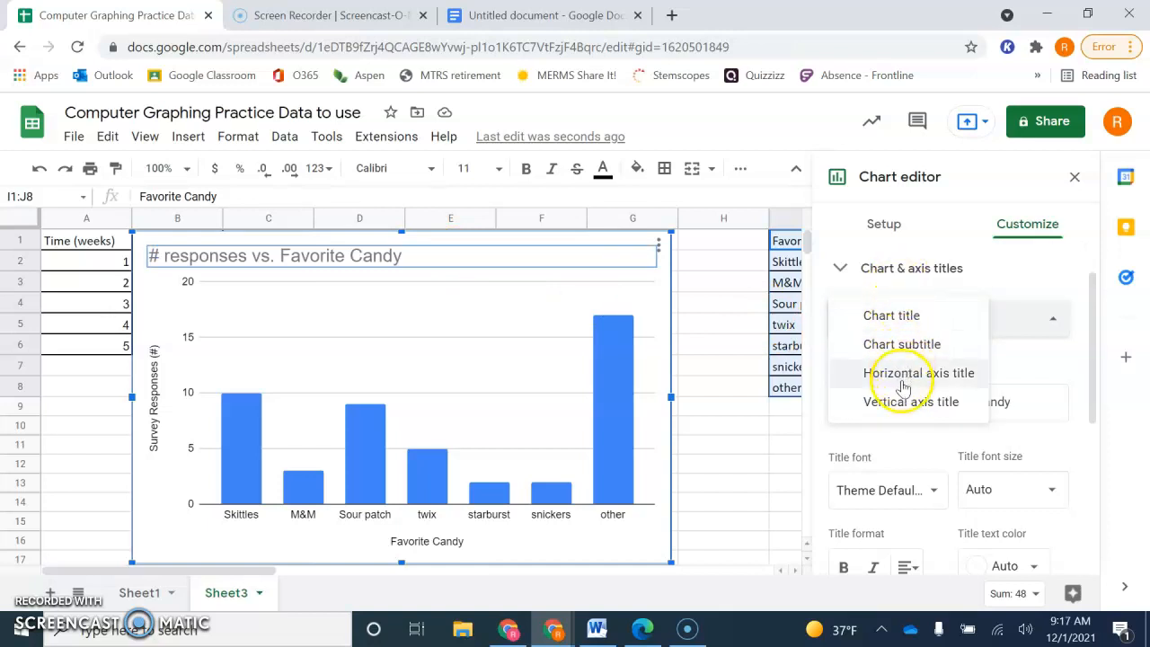
left_click(1008, 358)
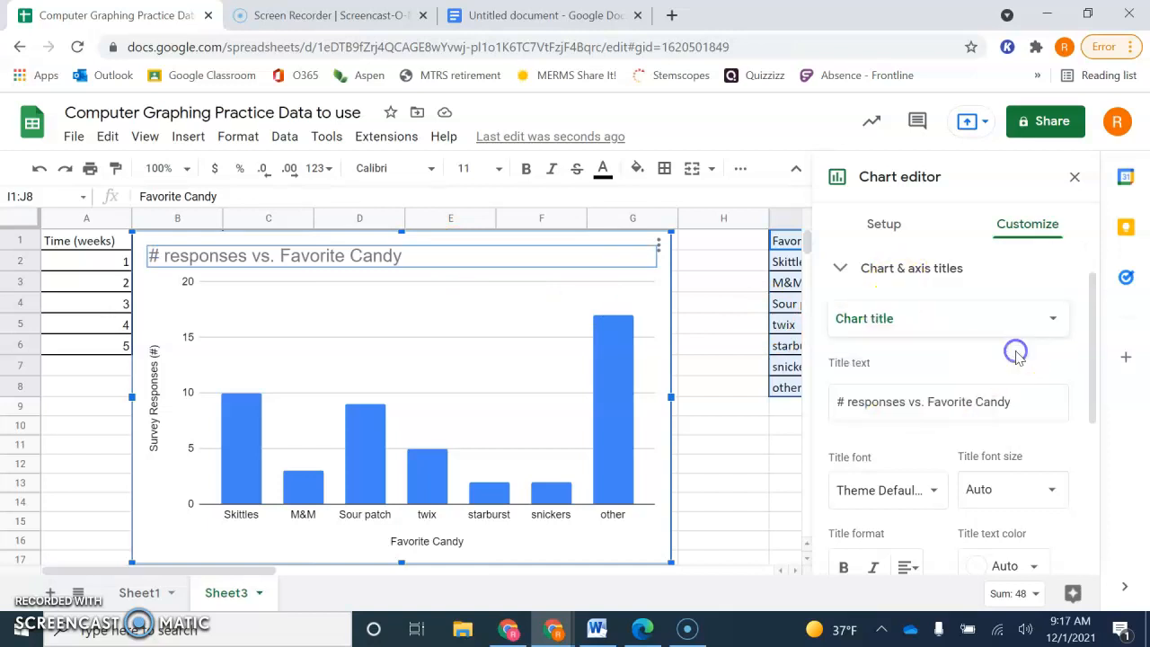
triple_click(913, 412)
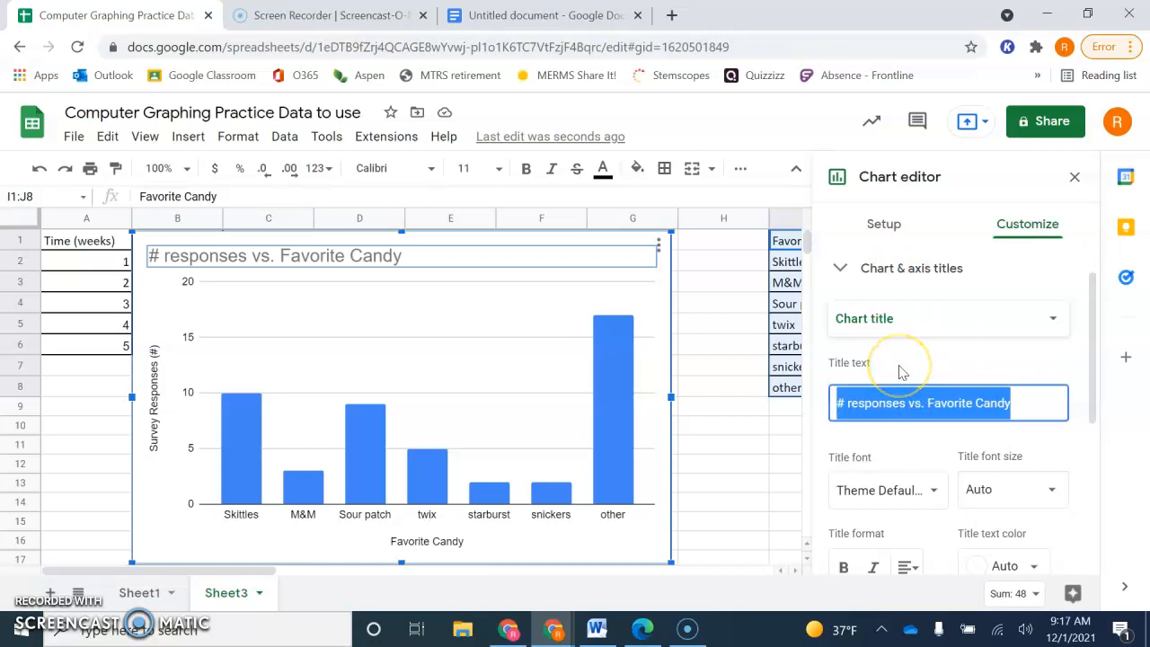
type("The numb")
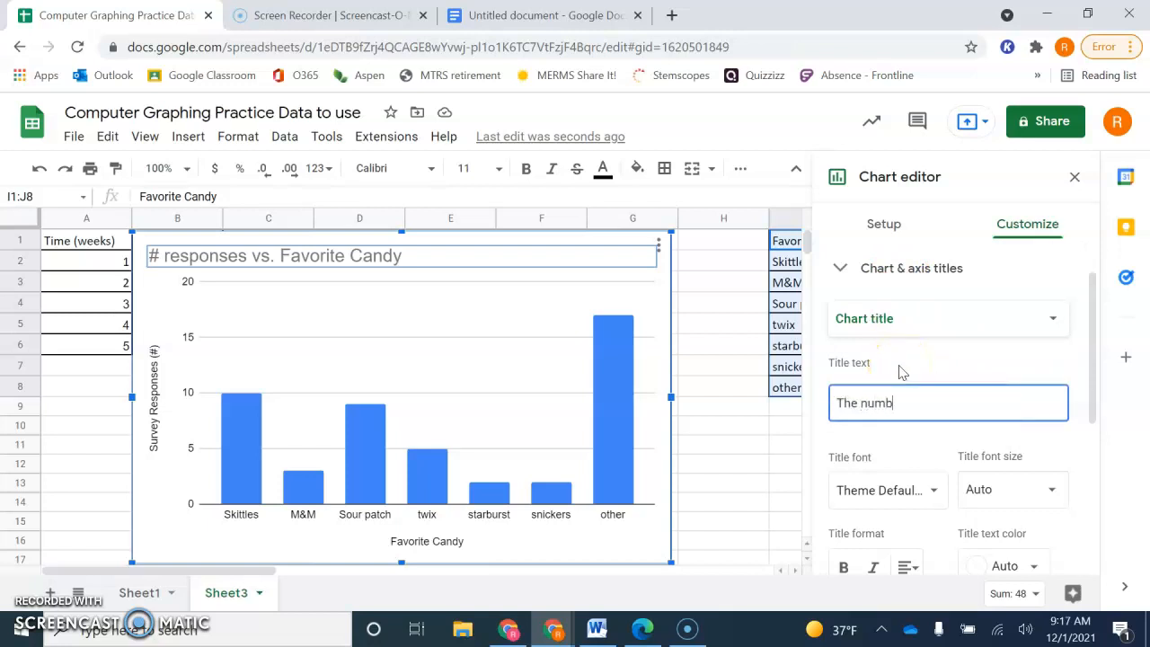
type("er of students who se")
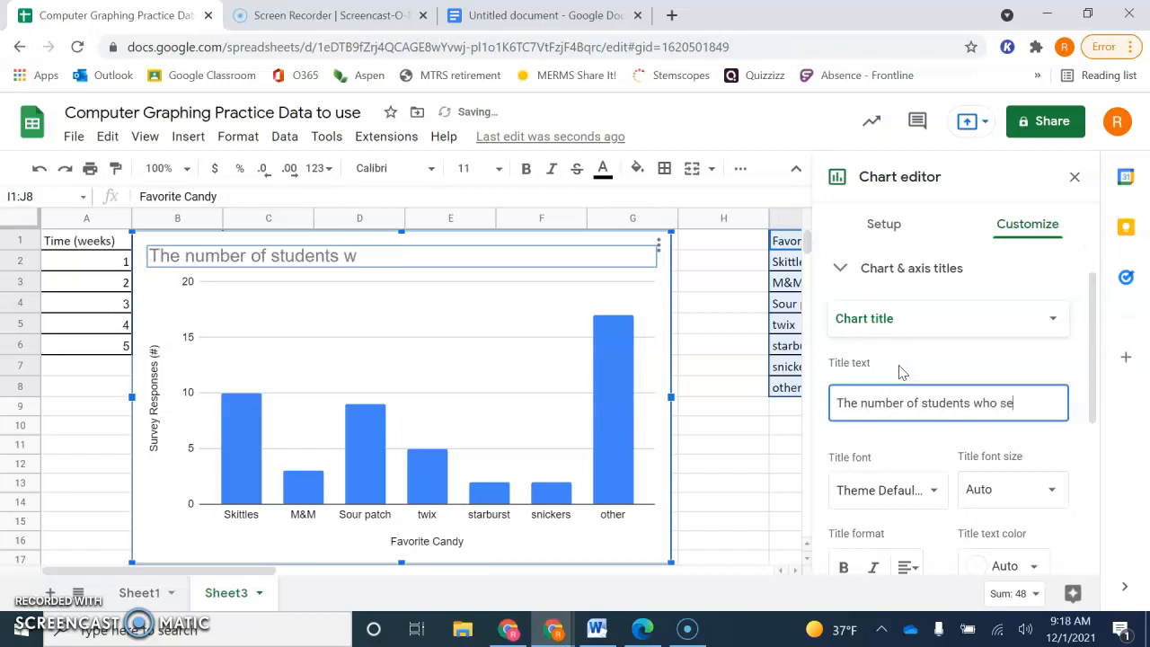
type("lected aeach ca")
type("ndy")
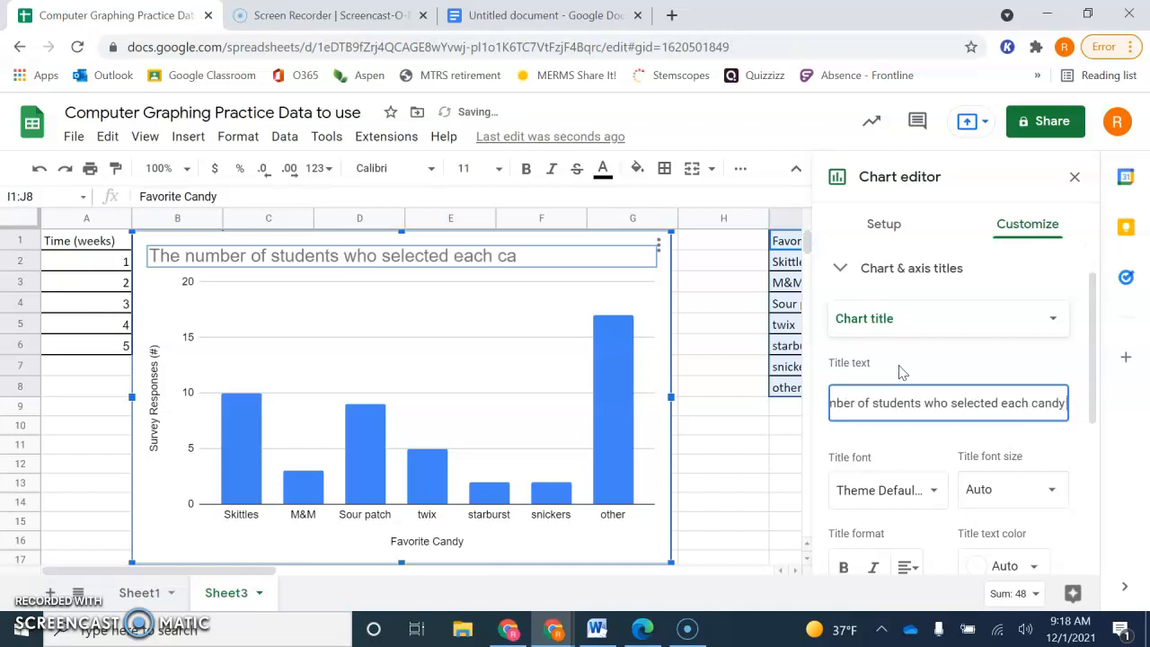
type(" as their vavorite")
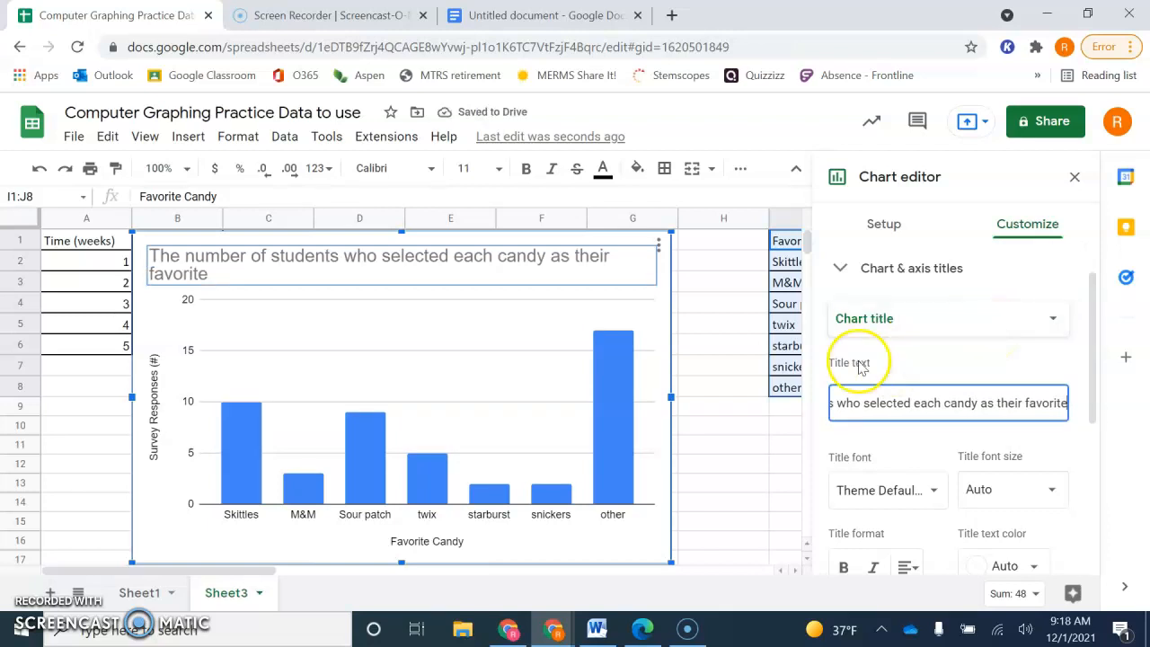
left_click(1074, 185)
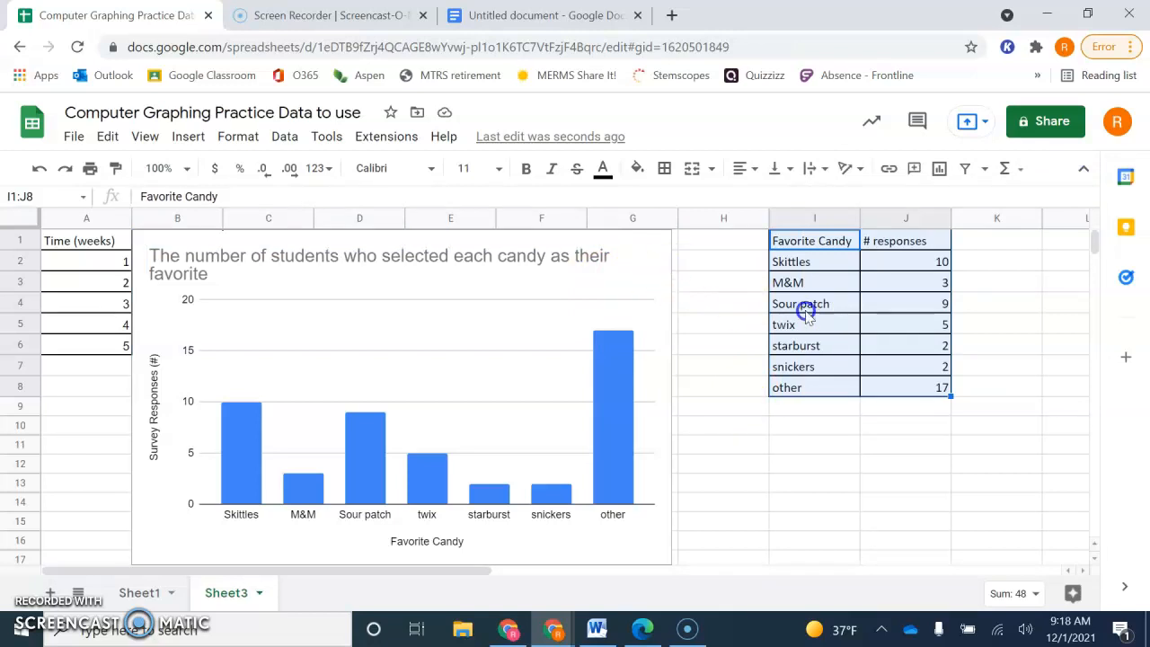
- Move the candy chart off the pages-read line chart so it sits beside it, with its upper edge near row 5
scroll(692, 405, "right", 1)
scroll(715, 417, "left", 1)
left_click(328, 346)
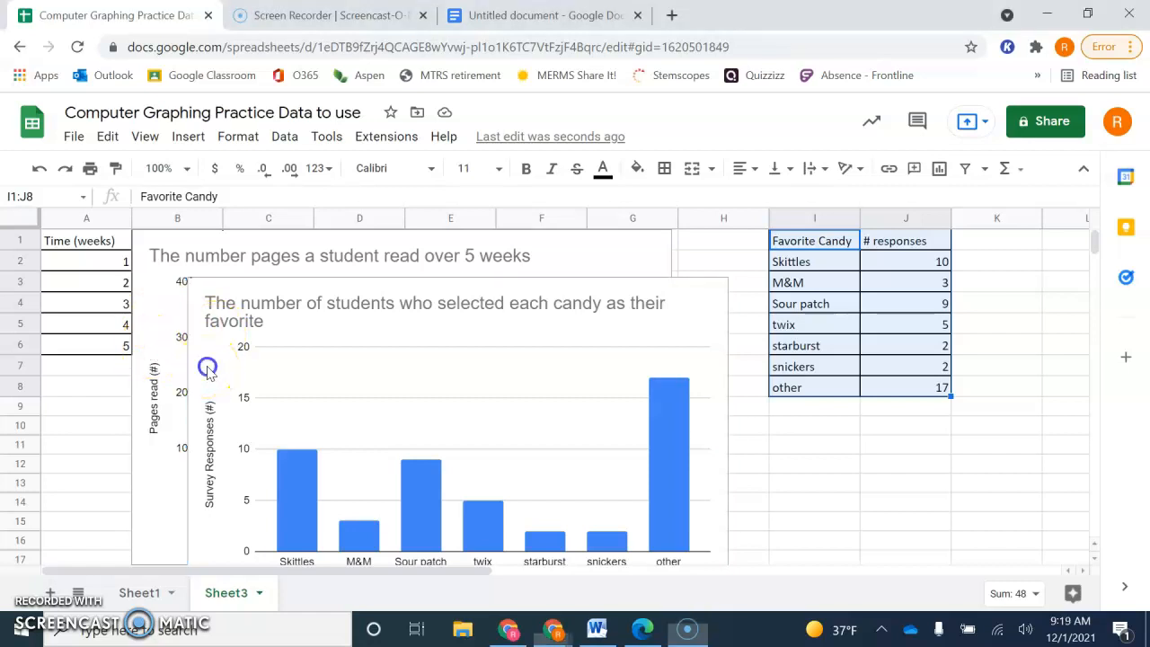
scroll(211, 359, "down", 1)
left_click_drag(219, 339, 707, 381)
scroll(707, 381, "down", 1)
scroll(539, 408, "up", 2)
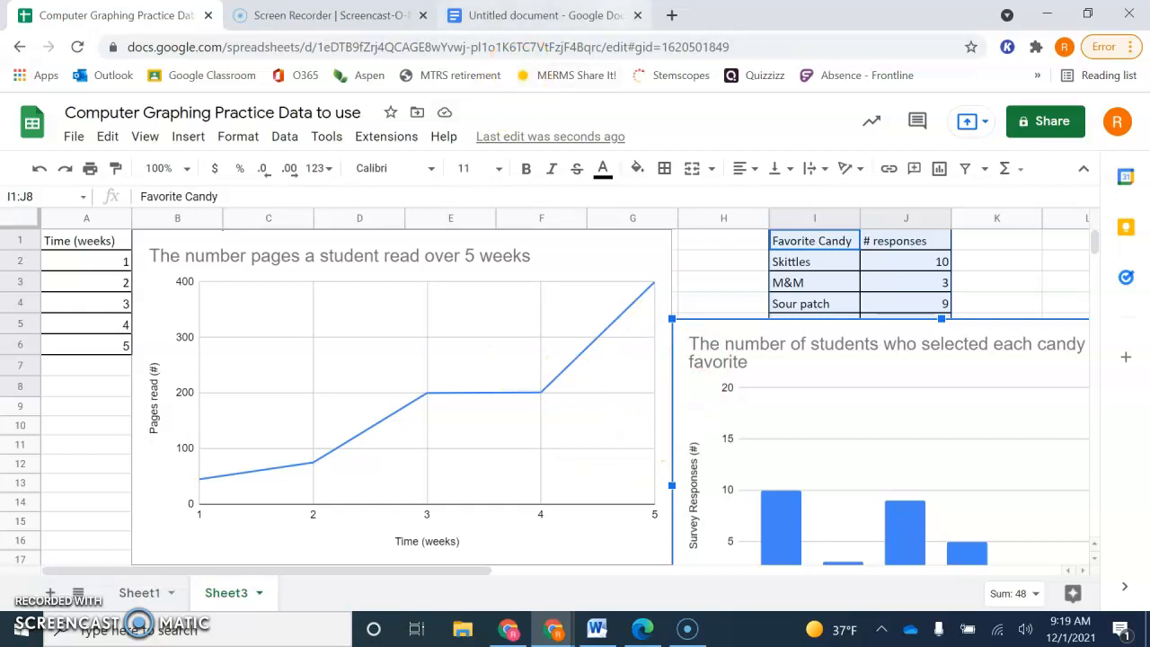
- Switch to the Google Docs document and add a new line below "Graphing practice video"
left_click(543, 15)
left_click(431, 303)
key("Return")
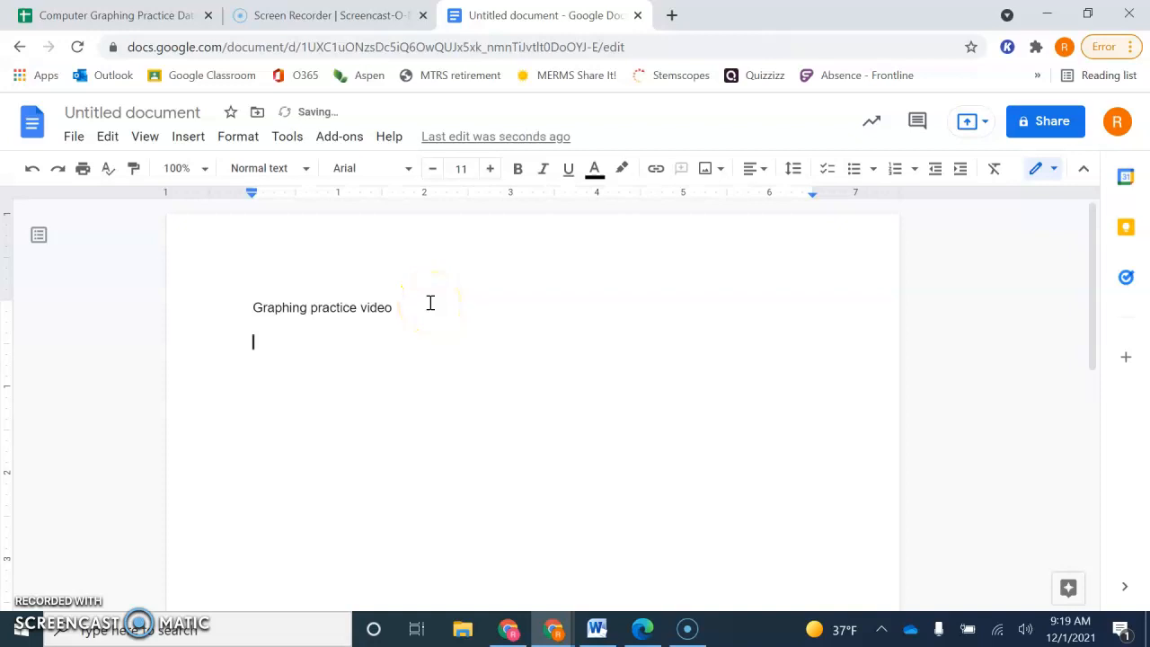
- Copy the pages-read line chart from the spreadsheet and paste it unlinked below "Graphing practice video" in the document
left_click(154, 14)
right_click(562, 258)
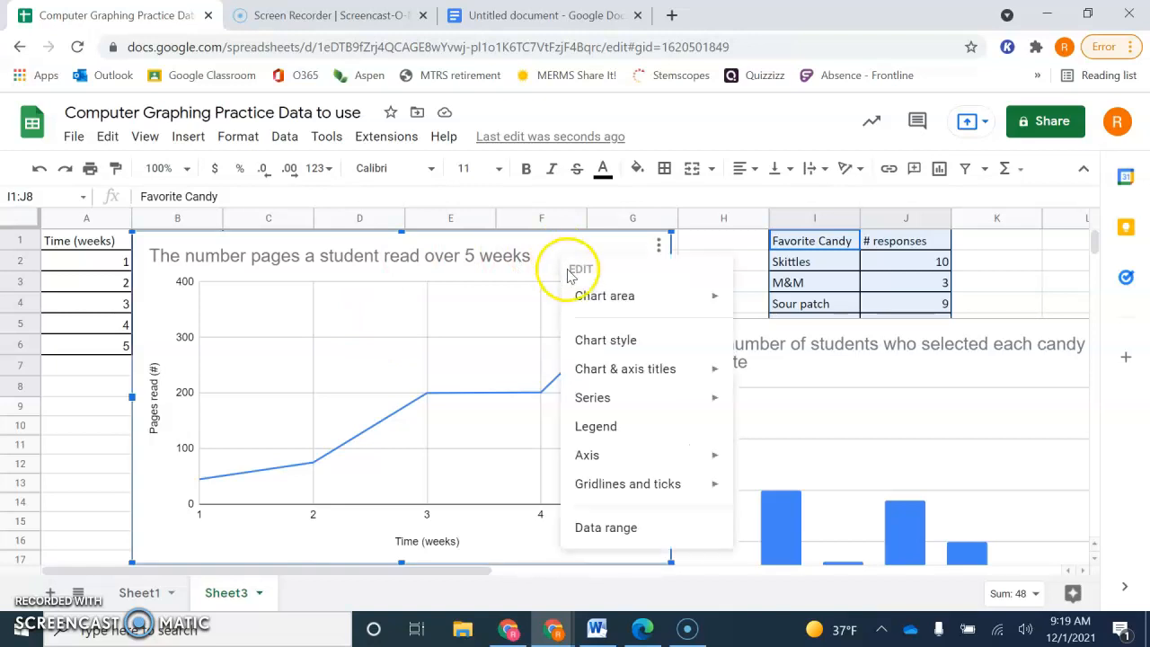
left_click(545, 263)
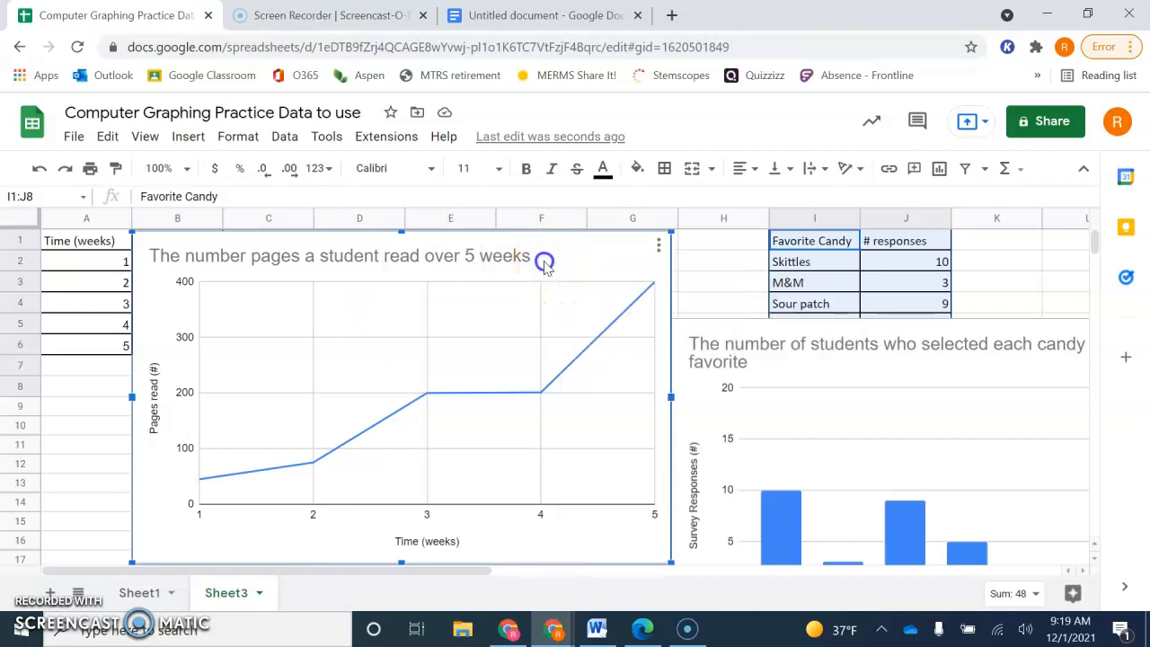
key("ctrl+c")
left_click(530, 263)
key("ctrl+c")
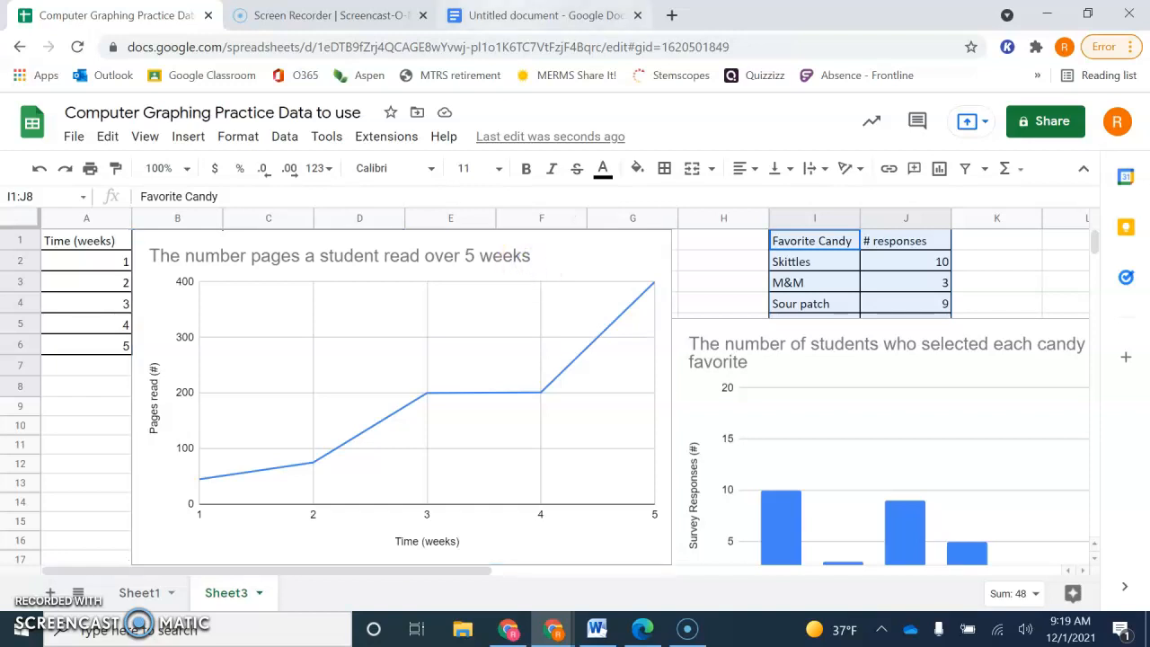
left_click(539, 15)
key("ctrl+v")
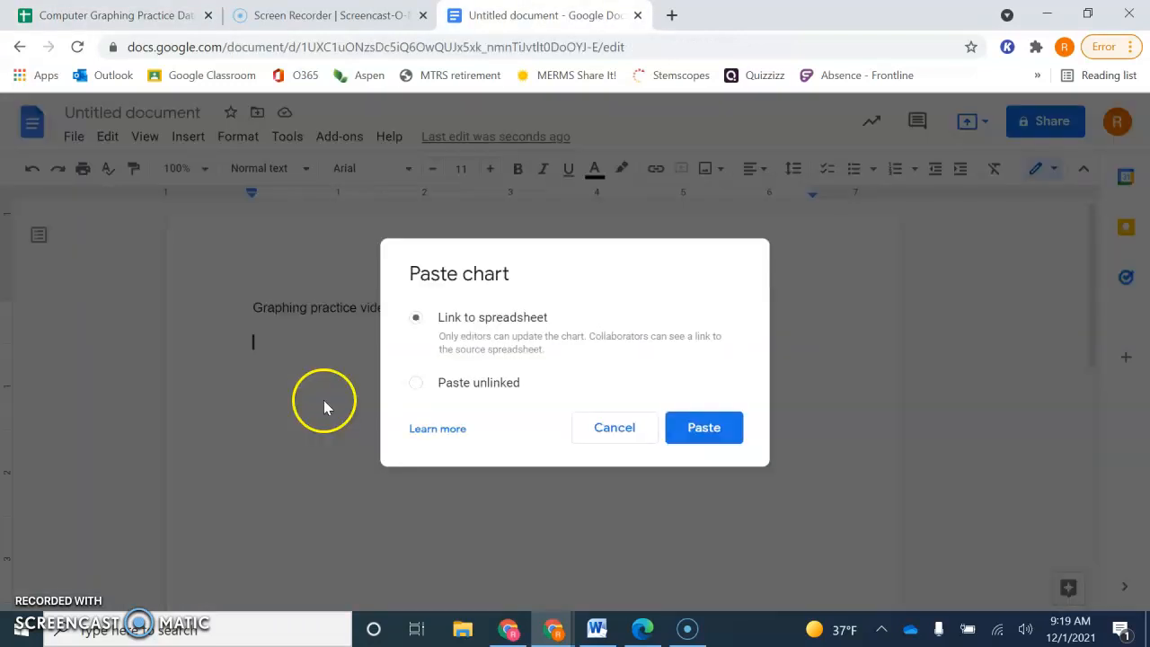
left_click(485, 383)
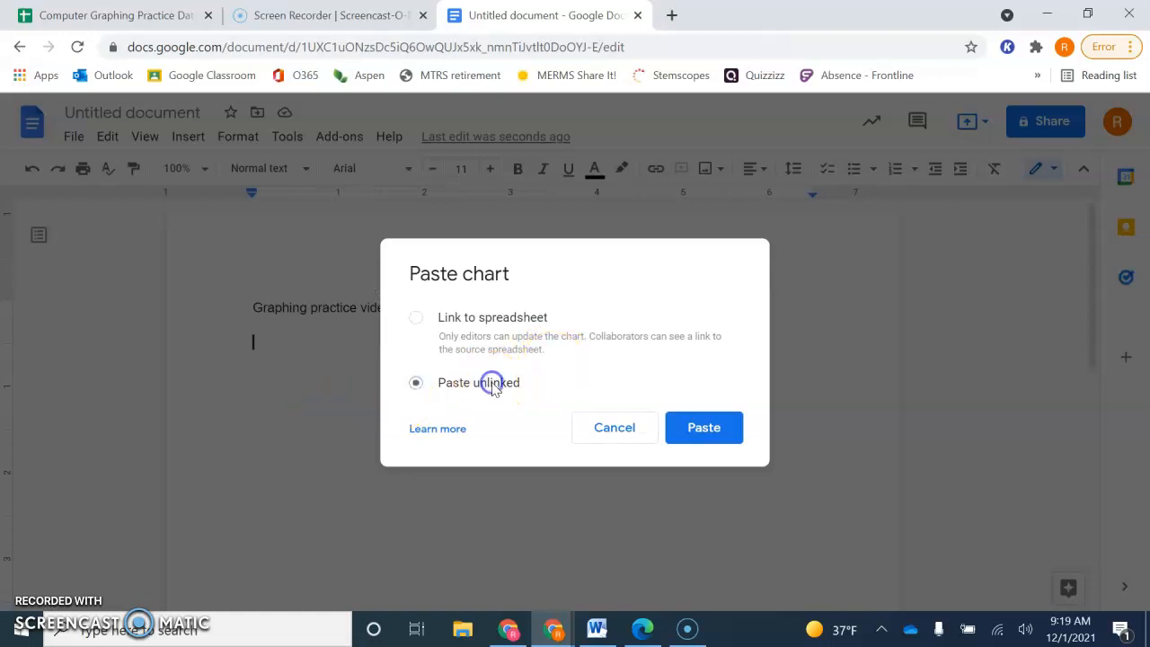
left_click(703, 428)
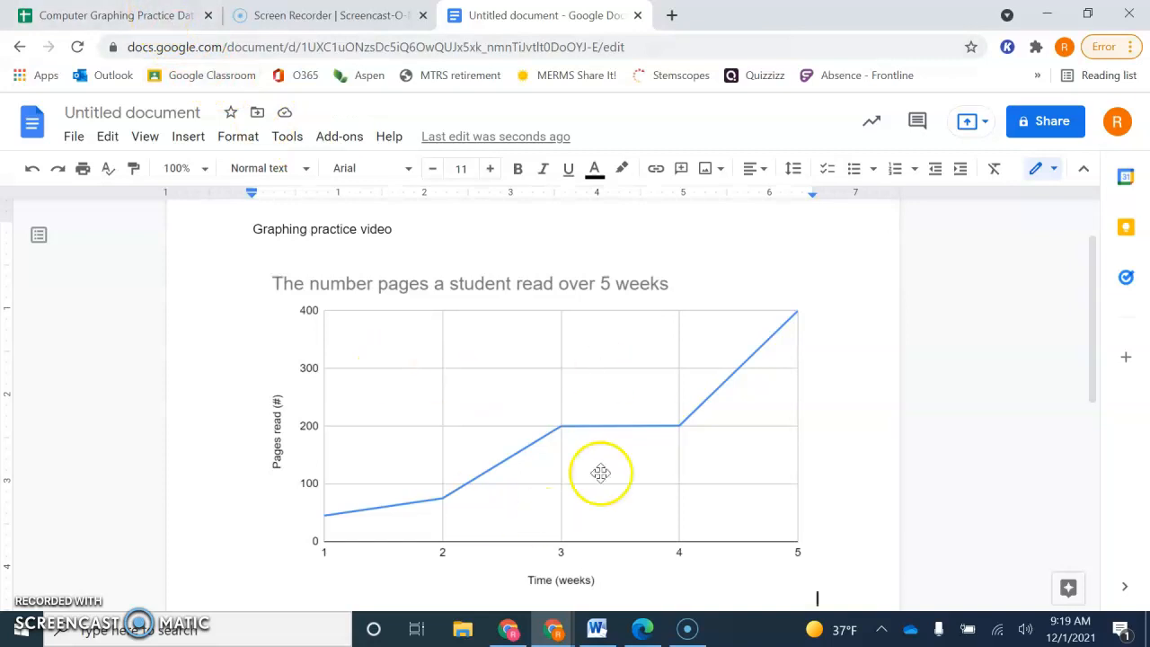
- Copy the favorite candy column chart from the spreadsheet and paste it unlinked on a new line below the line chart in the document
left_click(170, 14)
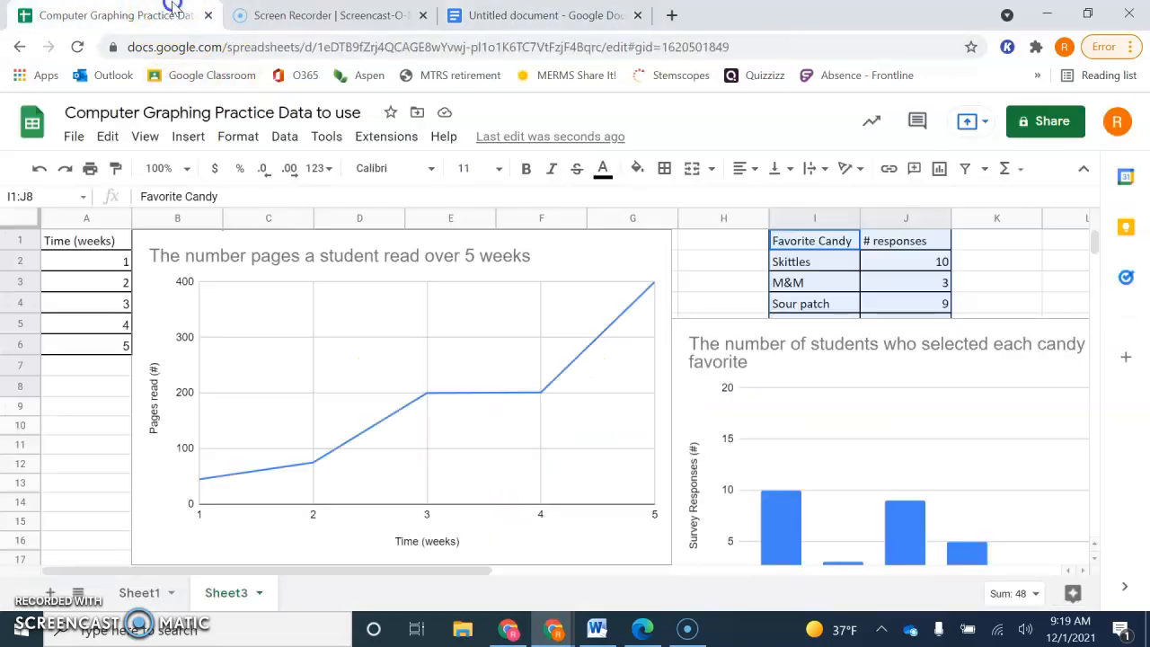
left_click(691, 406)
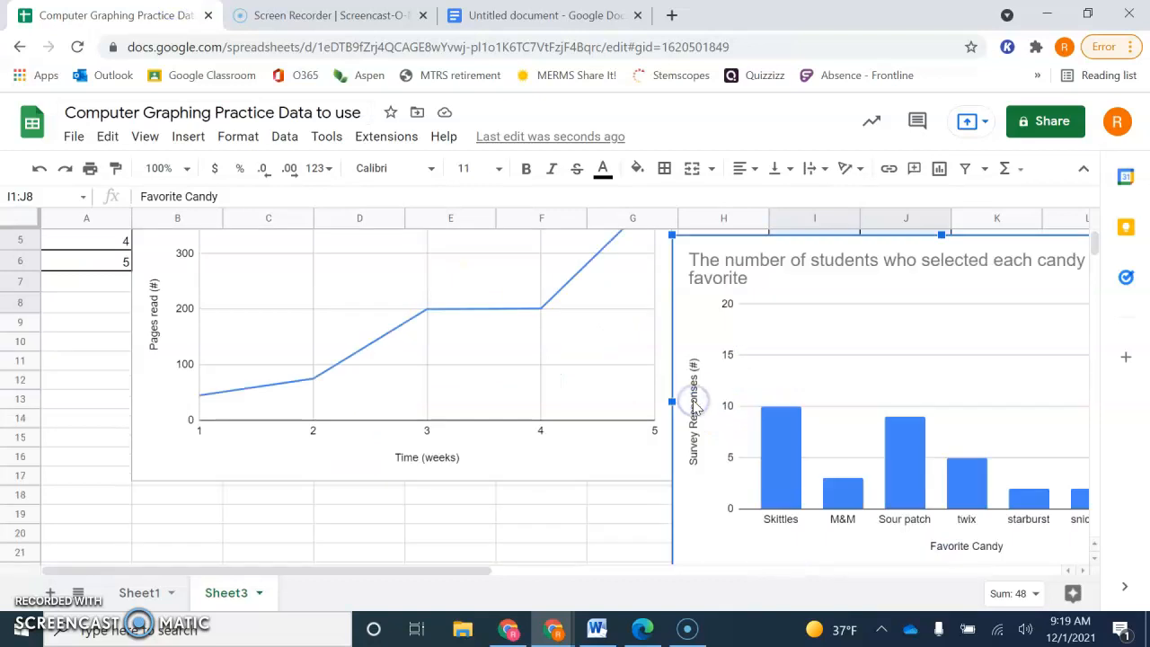
key("ctrl+c")
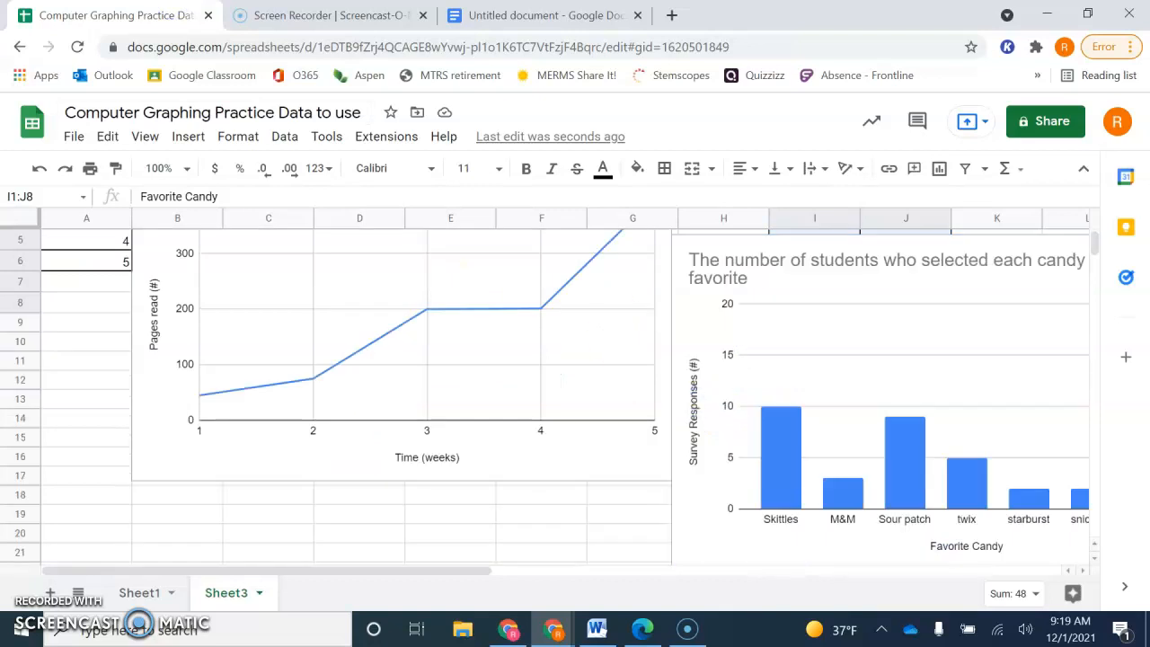
left_click(489, 6)
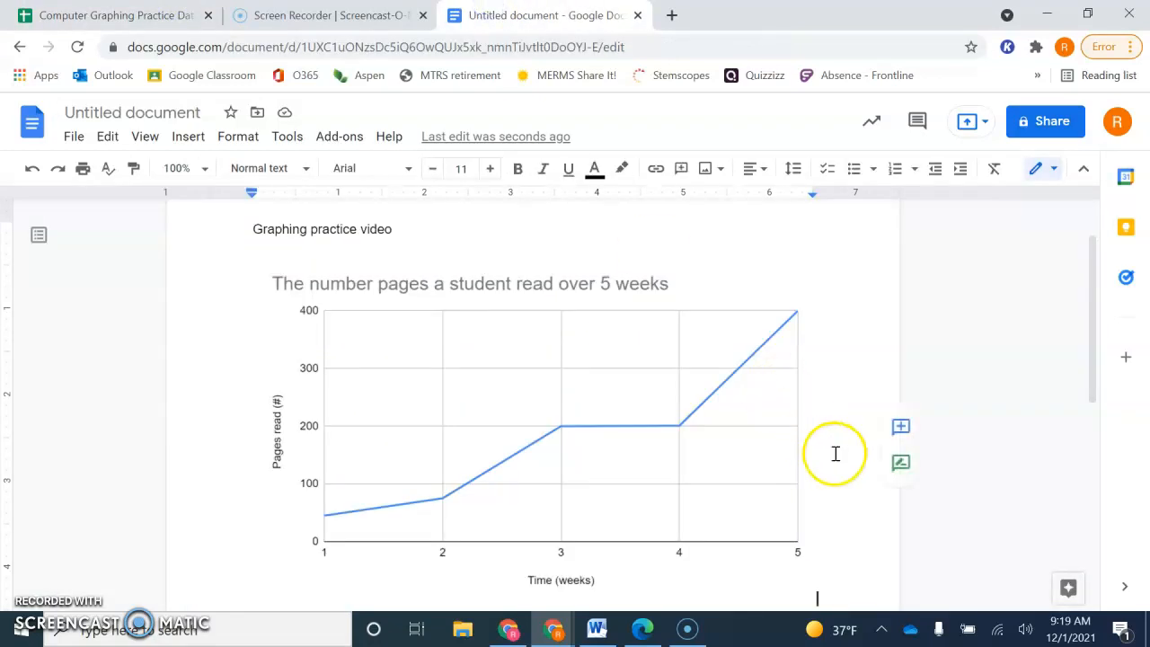
scroll(835, 453, "down", 1)
key("Return")
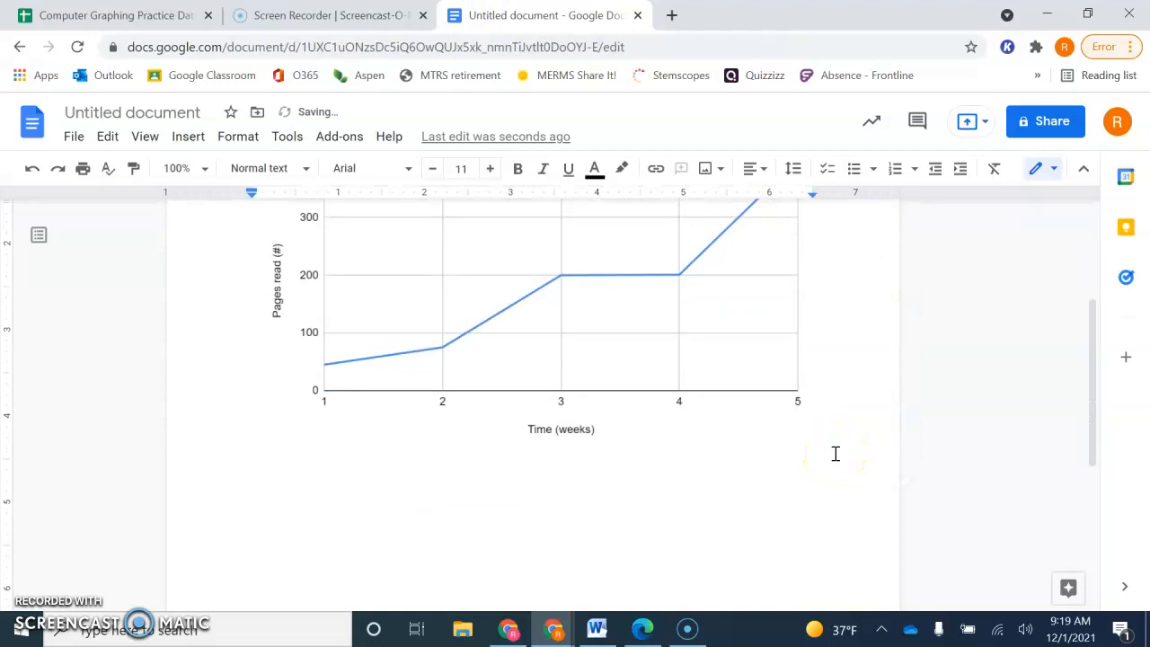
key("ctrl+v")
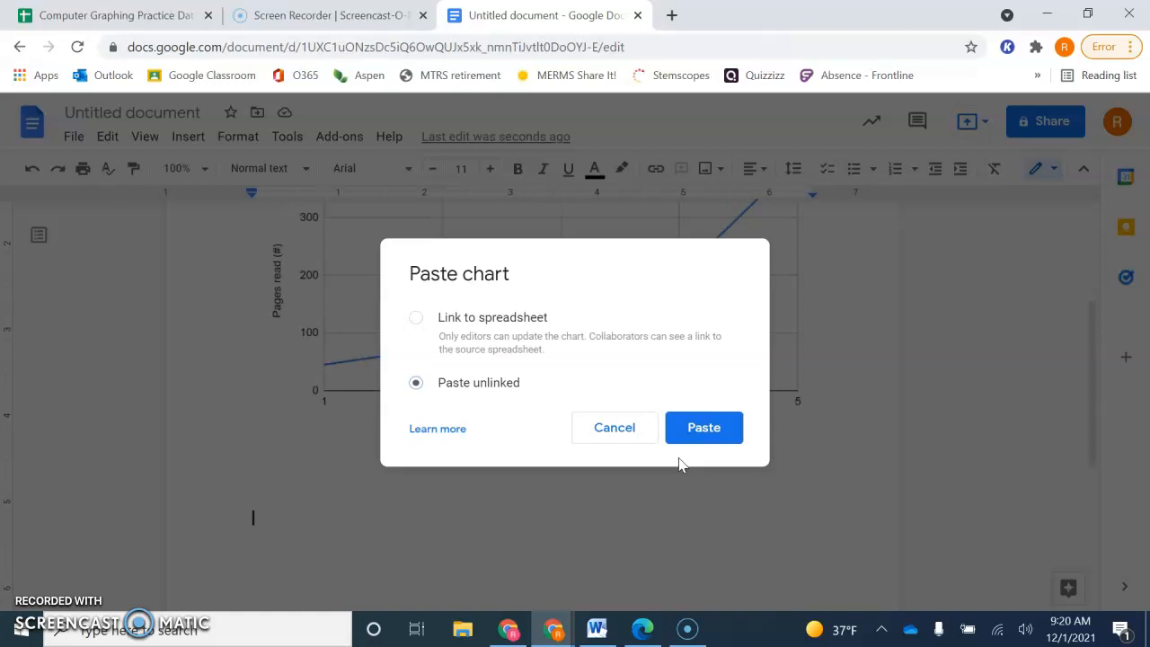
left_click(699, 435)
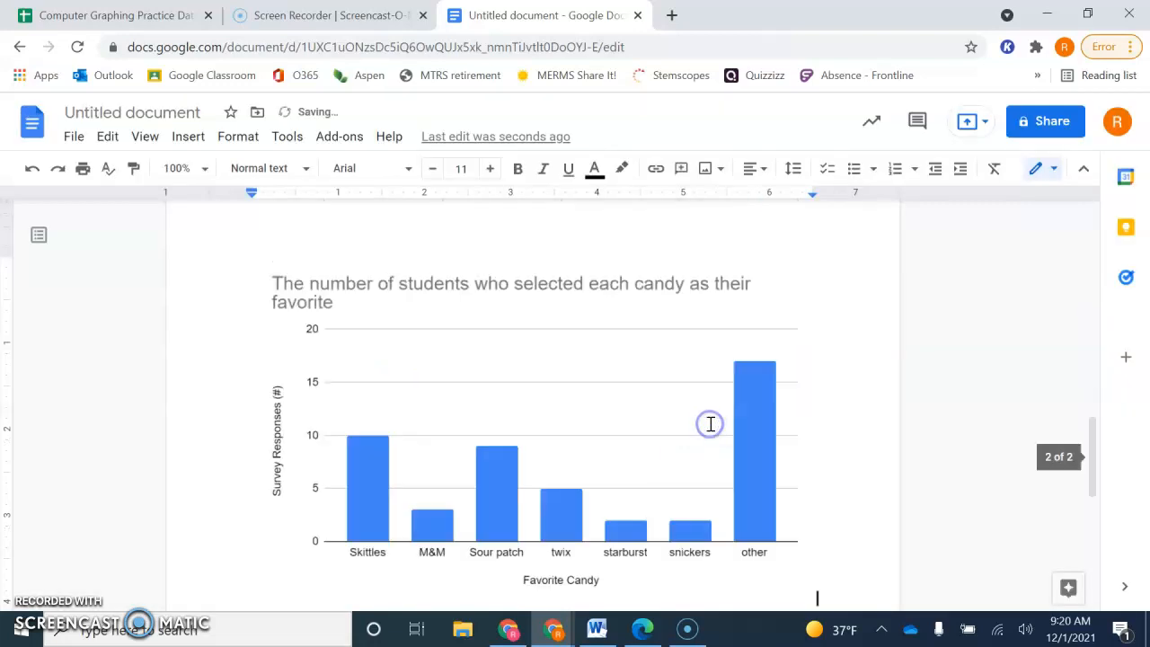
left_click(488, 403)
- Shrink the pasted candy column chart to about two-thirds of its size, keeping its proportions
scroll(488, 404, "up", 2)
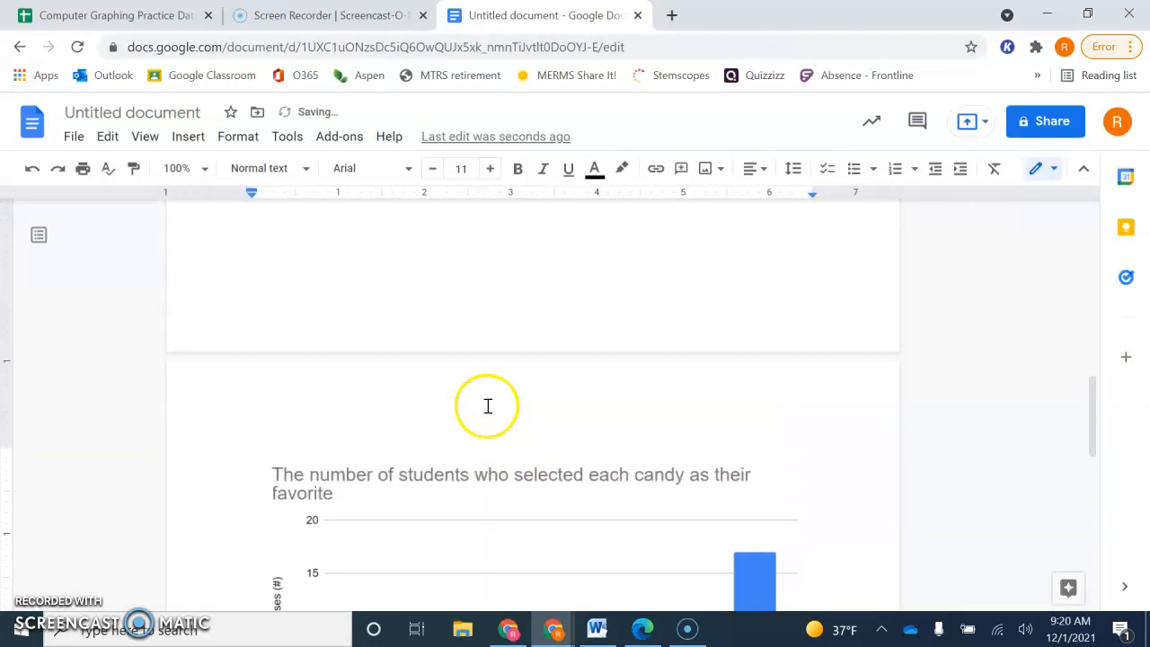
scroll(488, 406, "down", 1)
left_click(701, 457)
left_click_drag(814, 259, 577, 375)
scroll(498, 393, "up", 5)
- Shrink the pasted pages-read line chart to about two-thirds of its size so both charts fit on one page
left_click(572, 467)
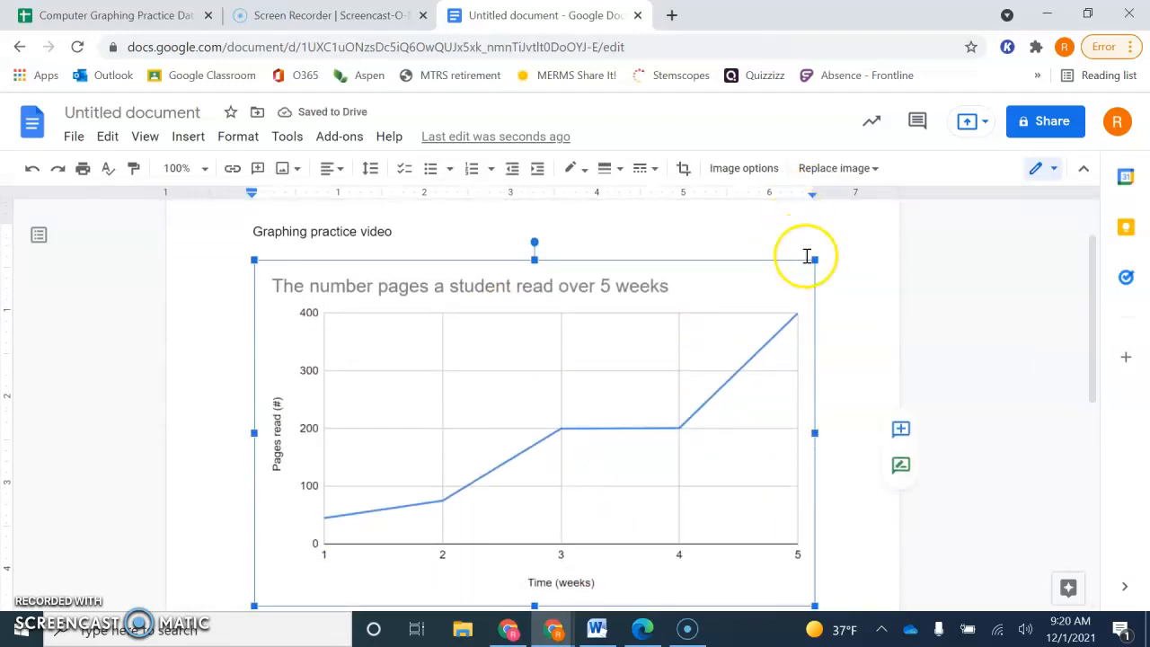
left_click_drag(815, 260, 595, 374)
scroll(649, 441, "down", 3)
scroll(651, 441, "up", 1)
scroll(651, 441, "up", 3)
- Add the line "Here I am writing my CER questions down here!" below the candy chart in the document
left_click(673, 503)
scroll(673, 508, "down", 4)
left_click(681, 484)
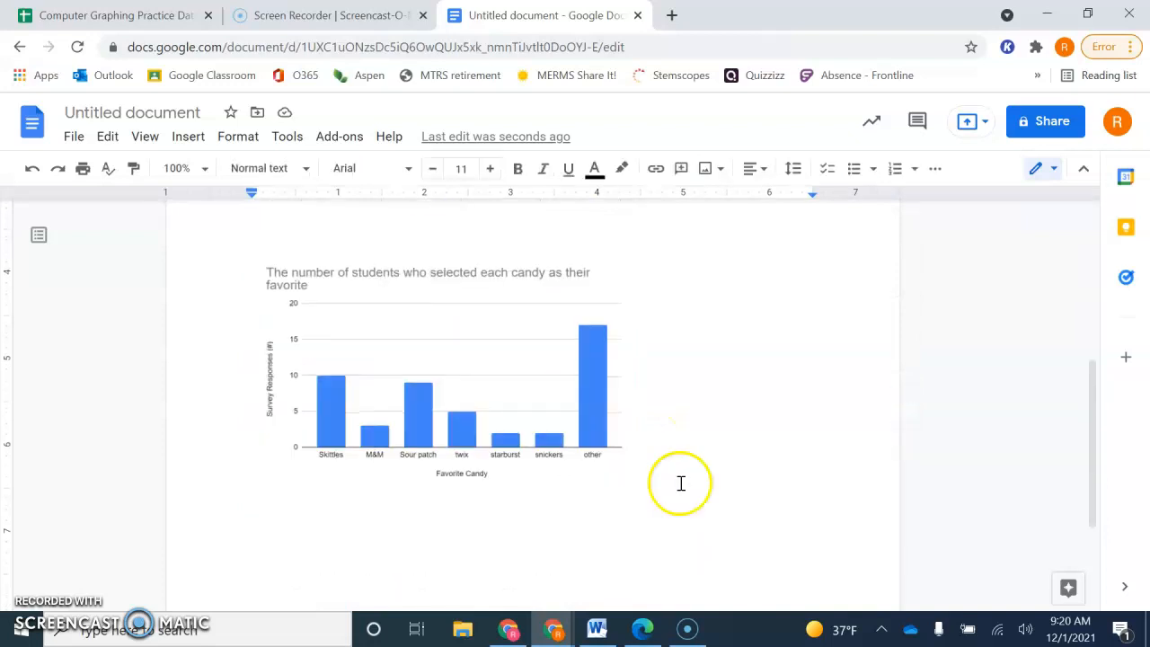
key("Return")
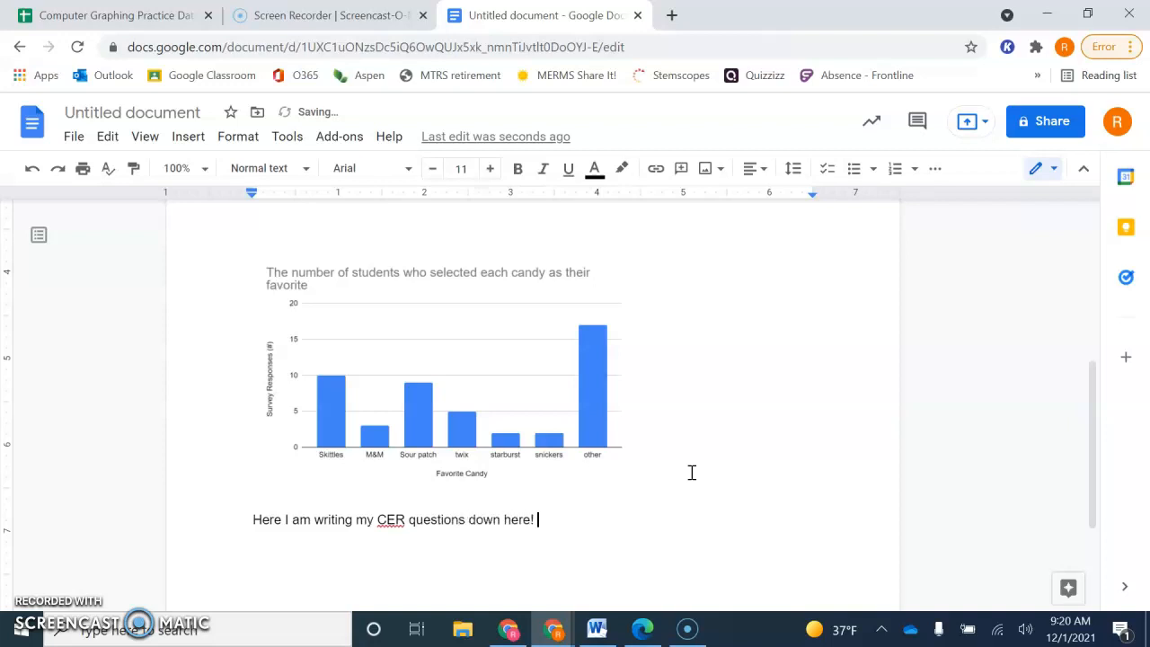
scroll(692, 473, "up", 4)
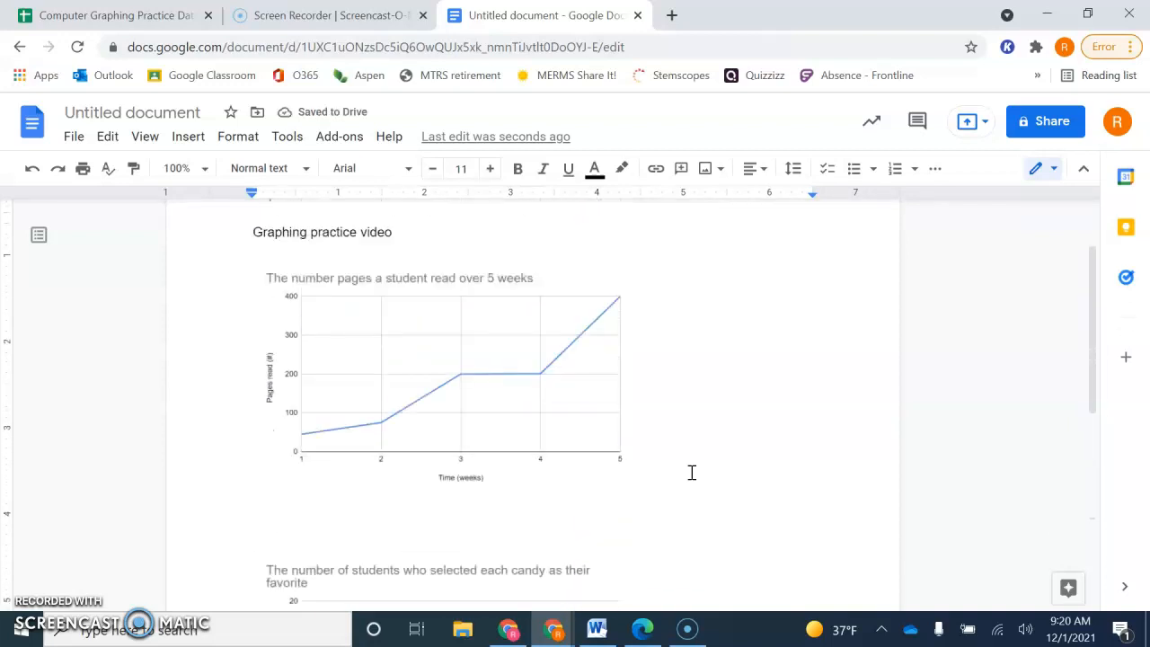
- Switch back to the spreadsheet and move the line chart down below the Time (weeks) and # of pages read data
left_click(105, 15)
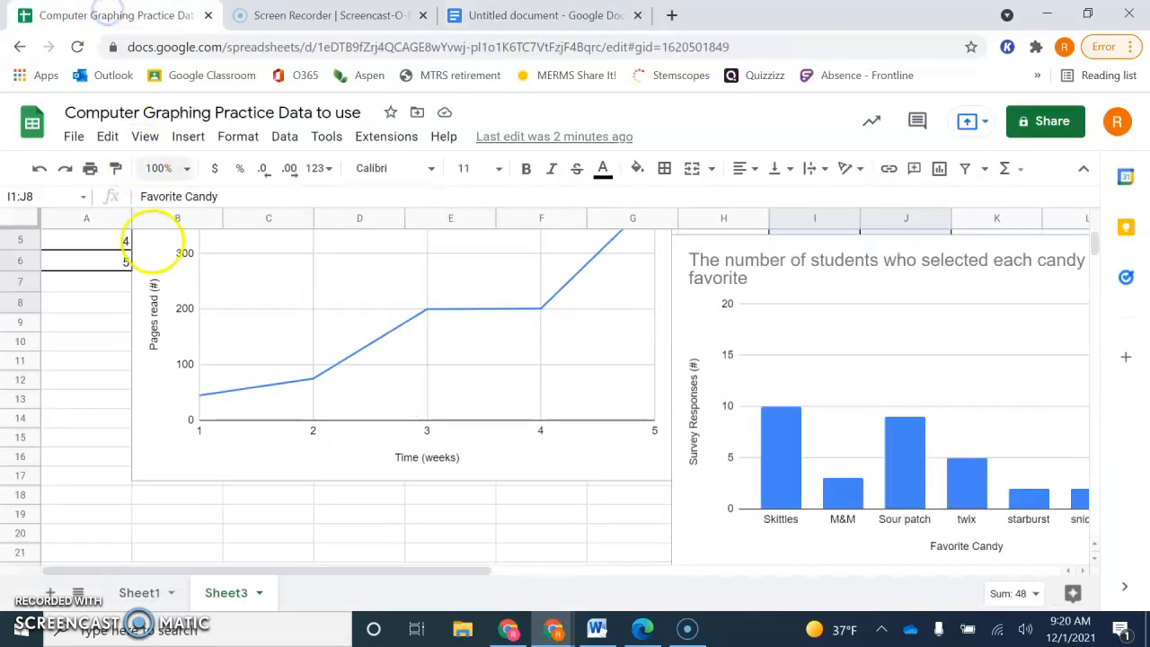
scroll(97, 328, "up", 2)
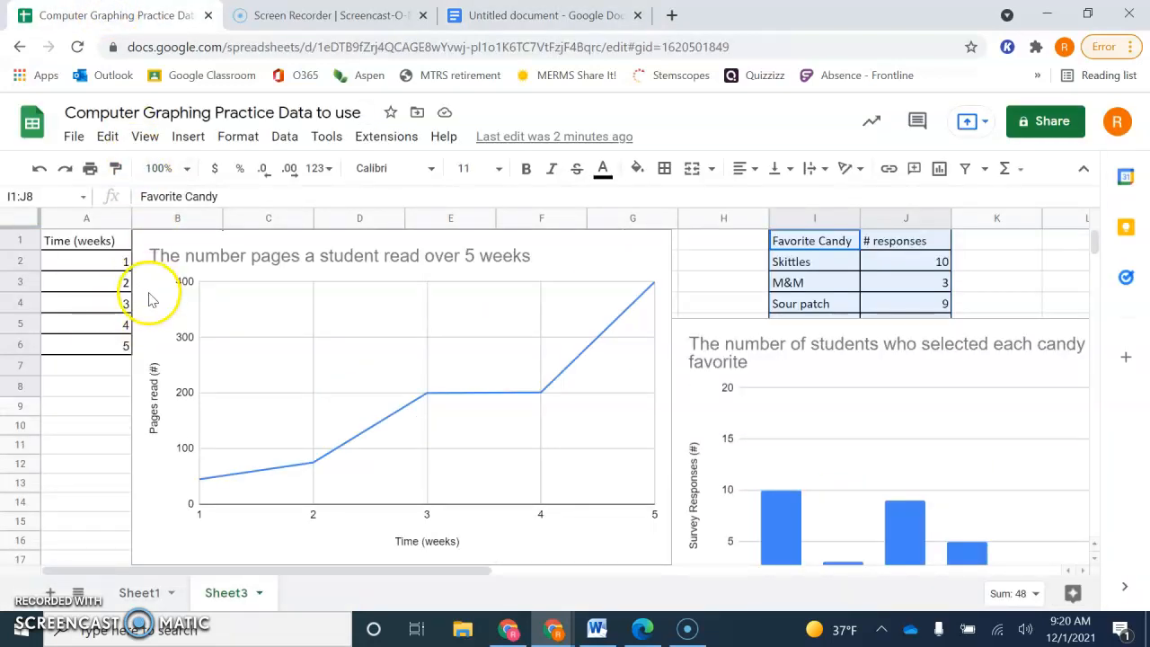
left_click_drag(151, 306, 133, 500)
scroll(141, 480, "down", 3)
scroll(120, 326, "up", 3)
- Copy the weeks and pages-read data in A1:B6 and paste it unlinked as a table below the line chart in the document
left_click_drag(88, 244, 194, 350)
key("ctrl+c")
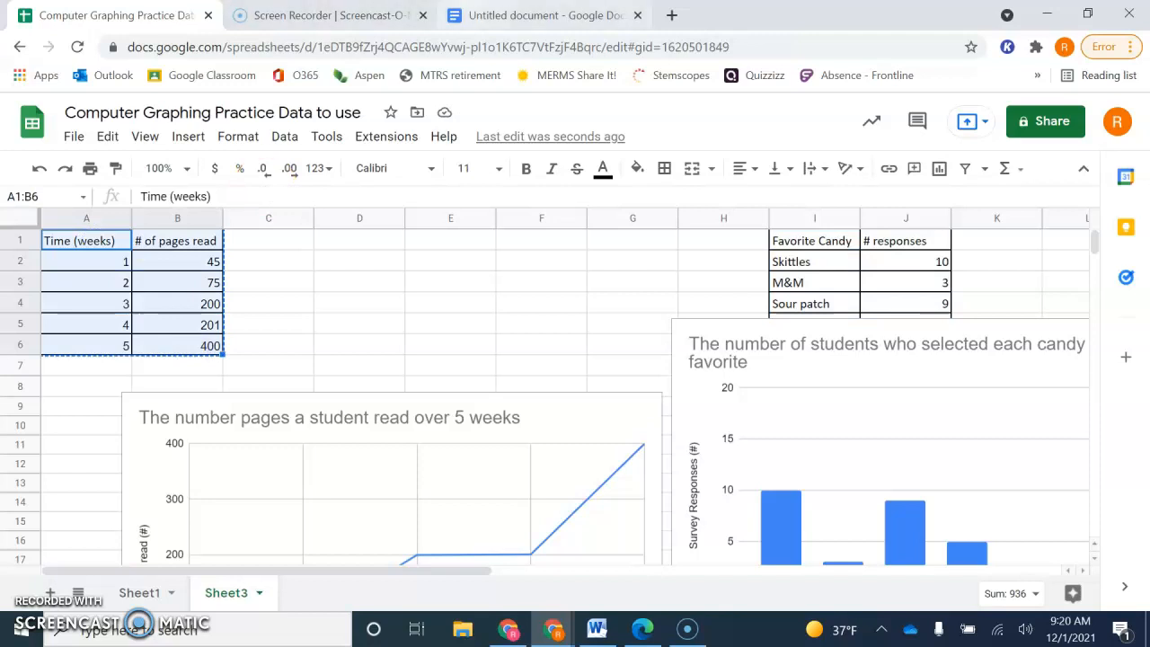
left_click(539, 15)
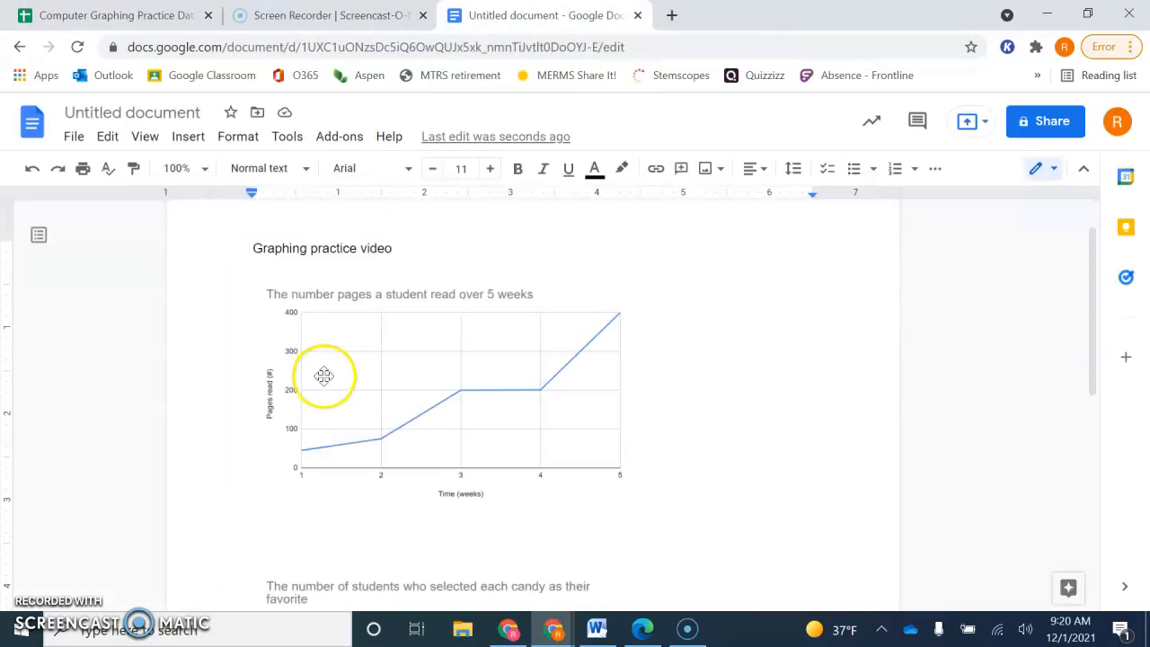
left_click(657, 462)
key("Return")
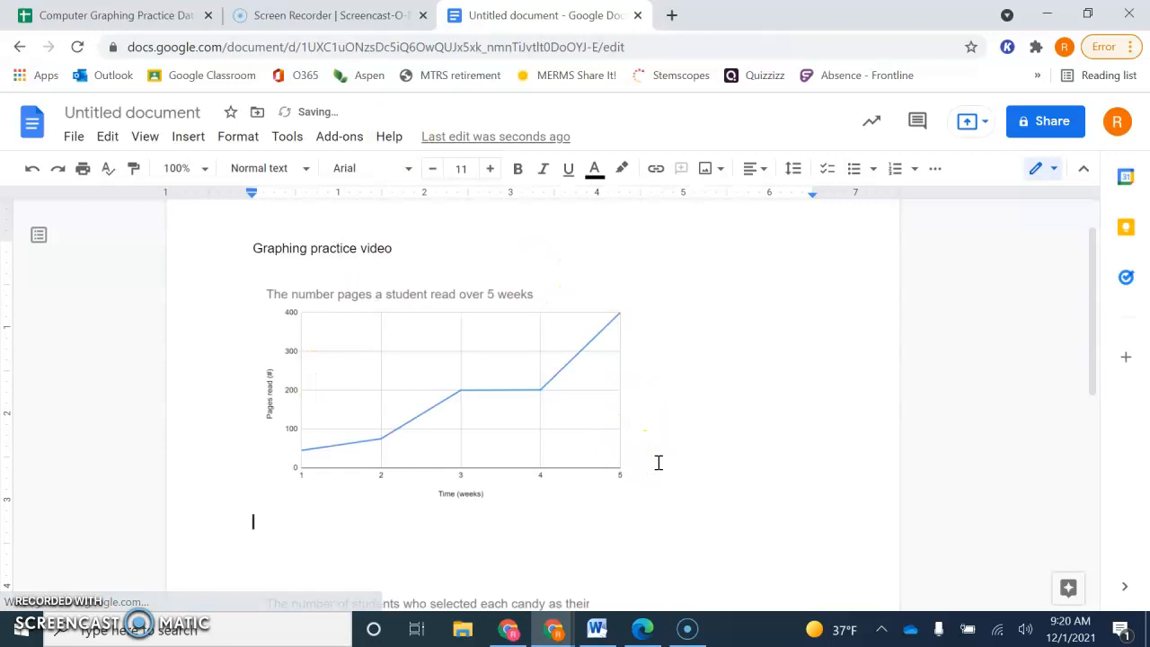
key("ctrl+v")
left_click(480, 386)
left_click(674, 428)
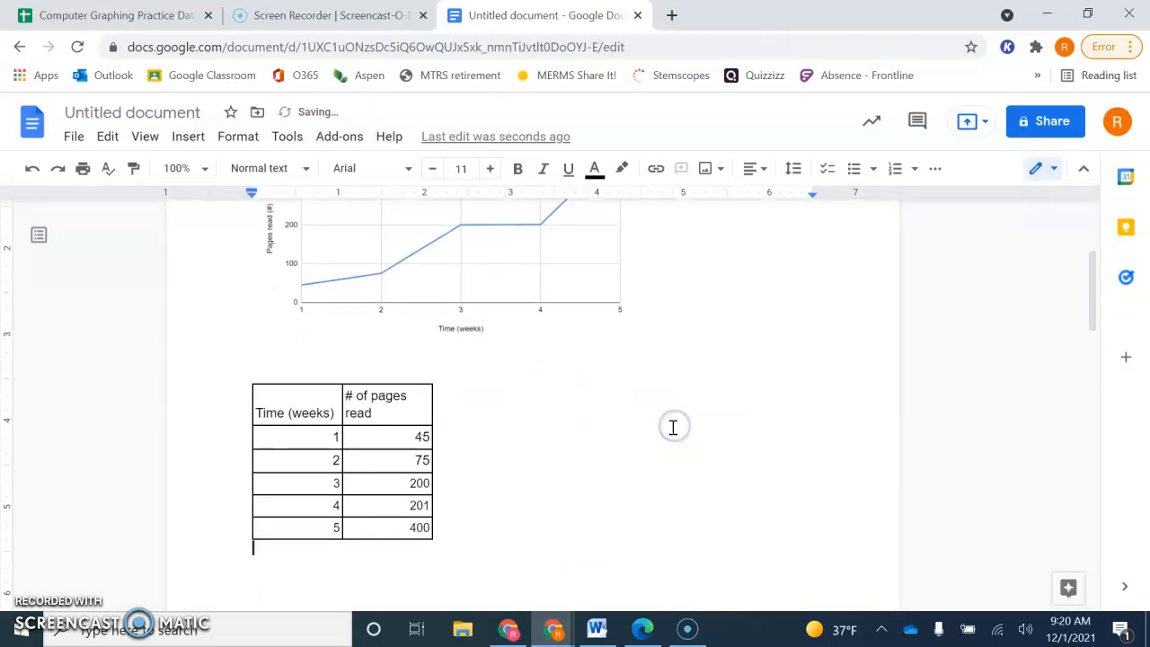
scroll(569, 467, "up", 3)
scroll(572, 466, "down", 2)
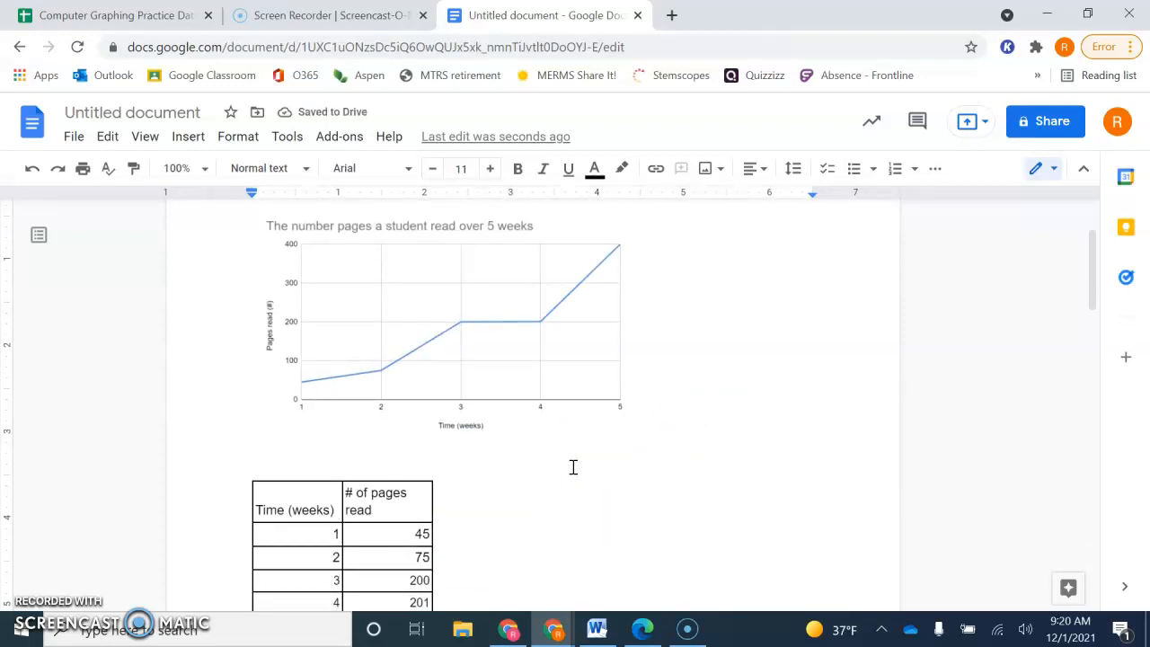